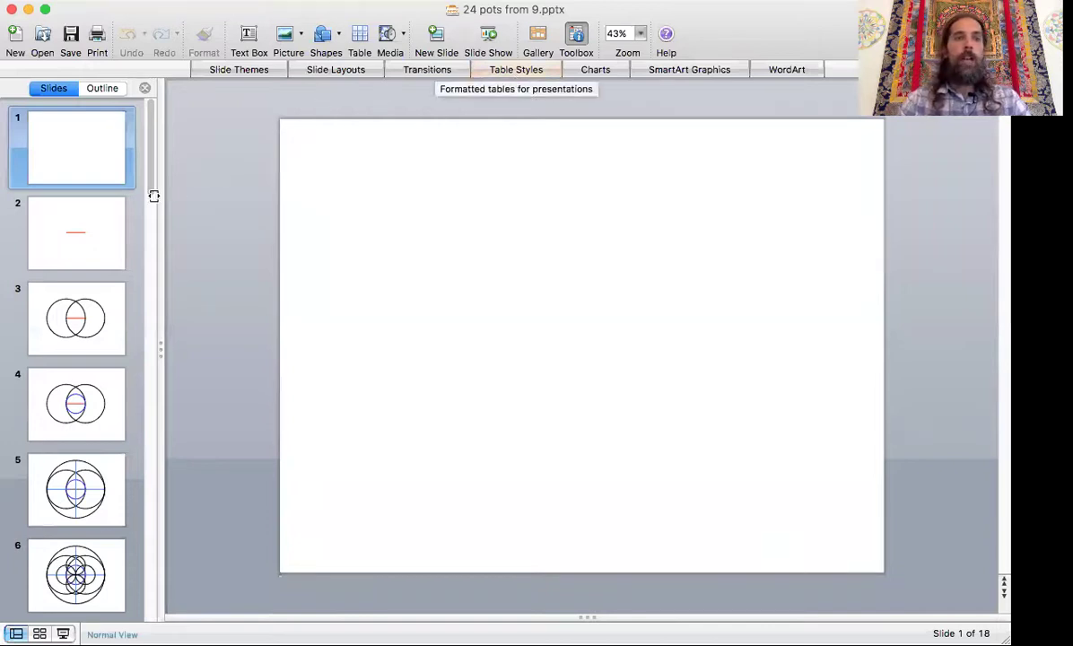
Step from slide 2's red line through slide 3 to slide 4's blue circle
{"action": "left_click", "coordinate": [105, 232]}
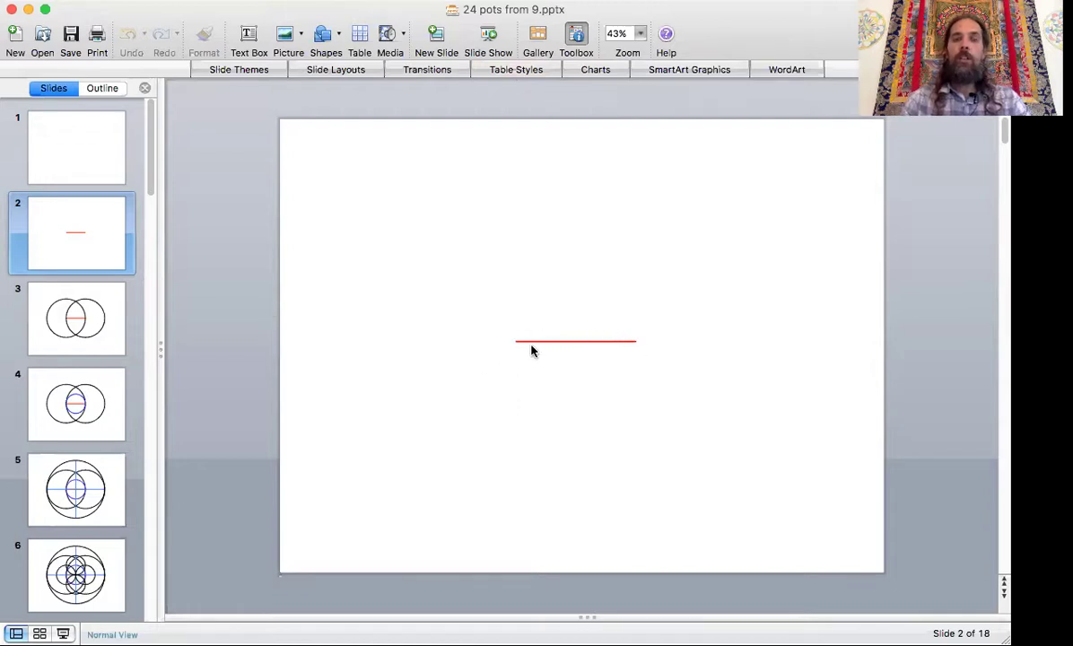
{"action": "key", "text": "Down"}
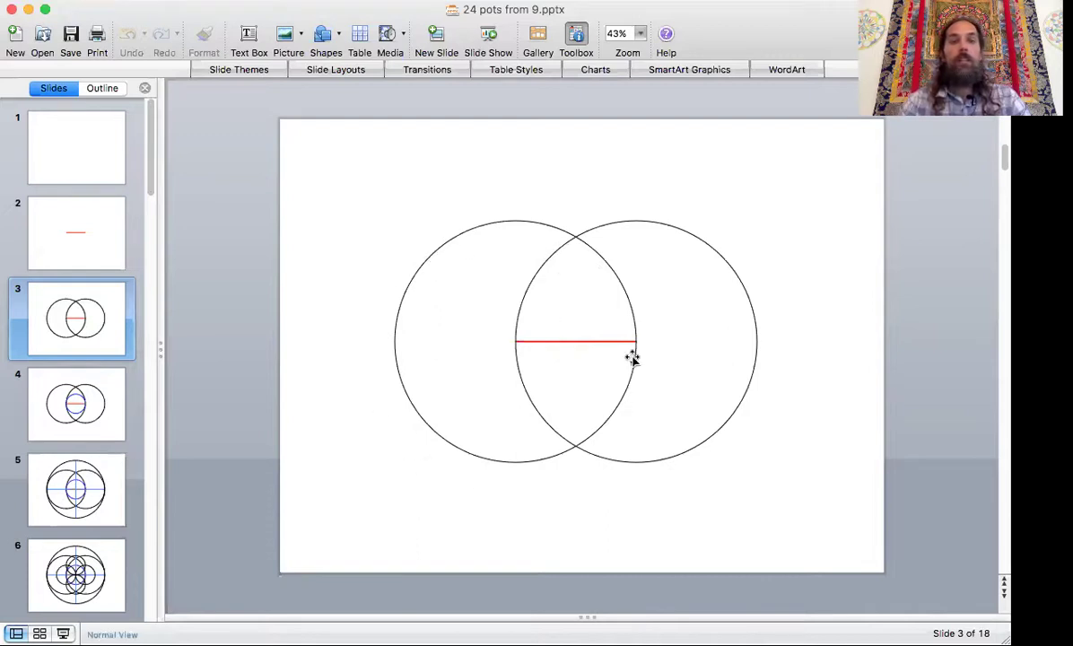
{"action": "left_click", "coordinate": [92, 412]}
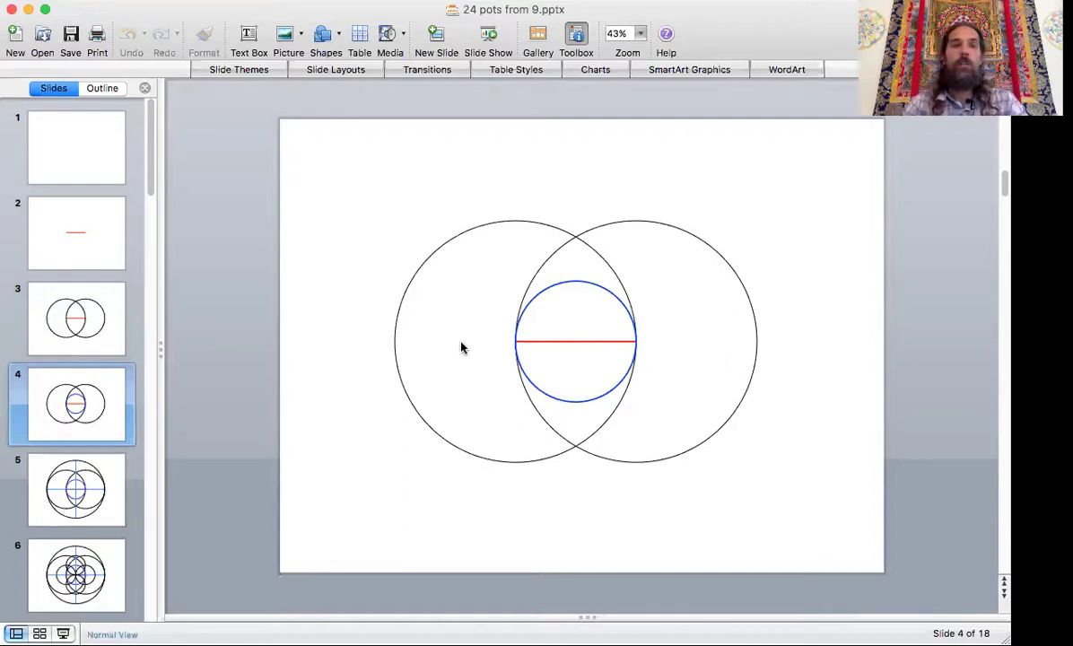
Copy slide 5's vertical blue line and paste it onto slide 4 through the circle intersections
{"action": "left_click", "coordinate": [87, 474]}
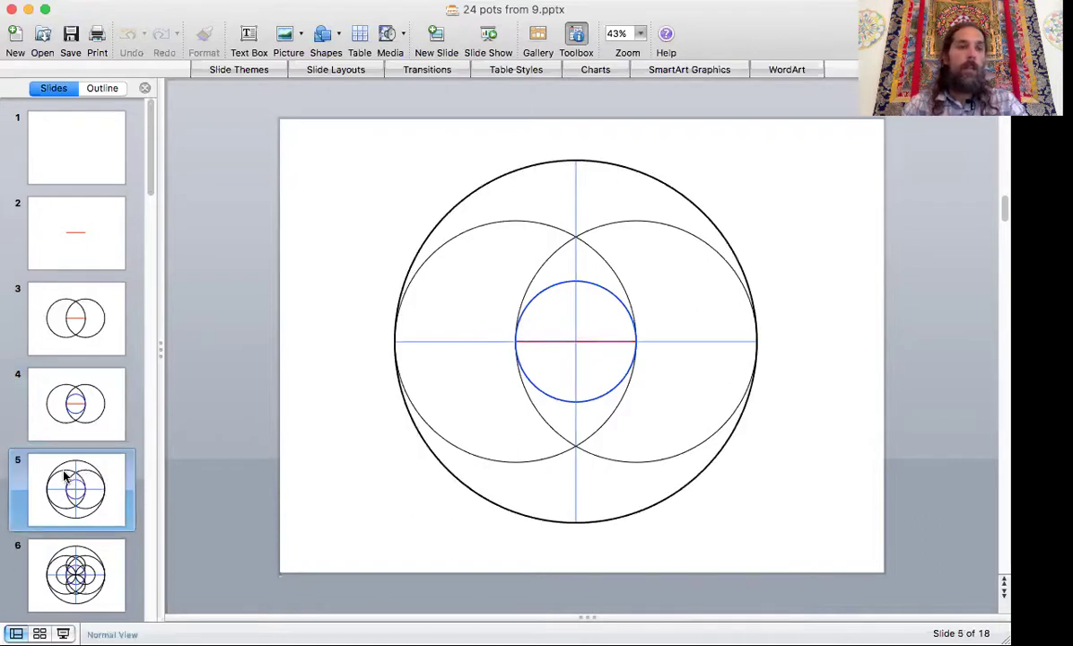
{"action": "left_click", "coordinate": [573, 212]}
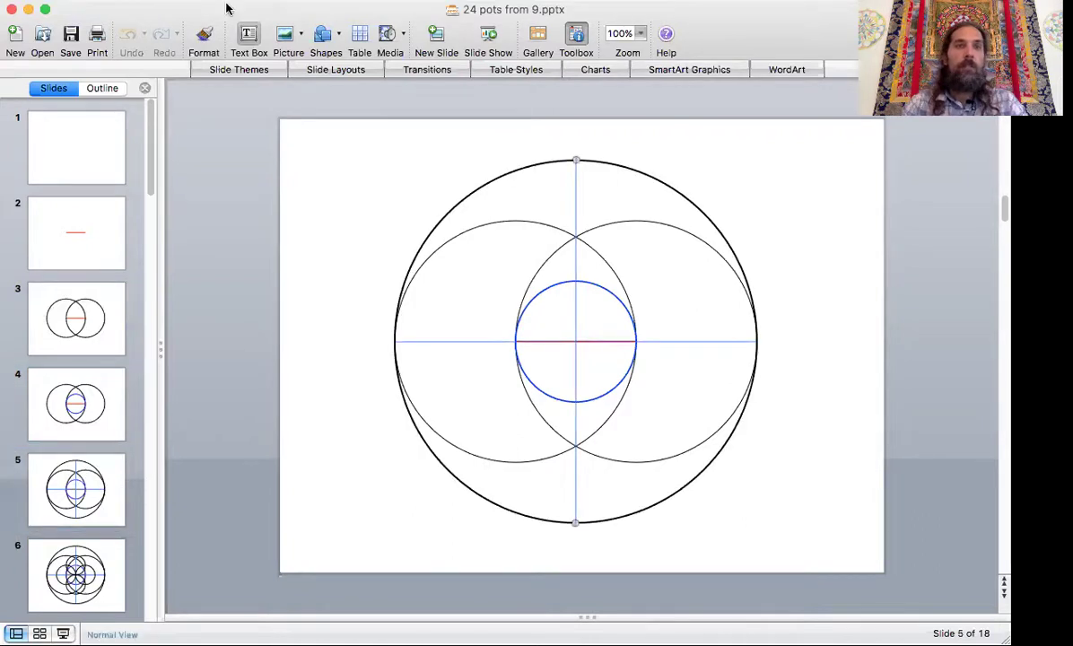
{"action": "left_click", "coordinate": [161, 1]}
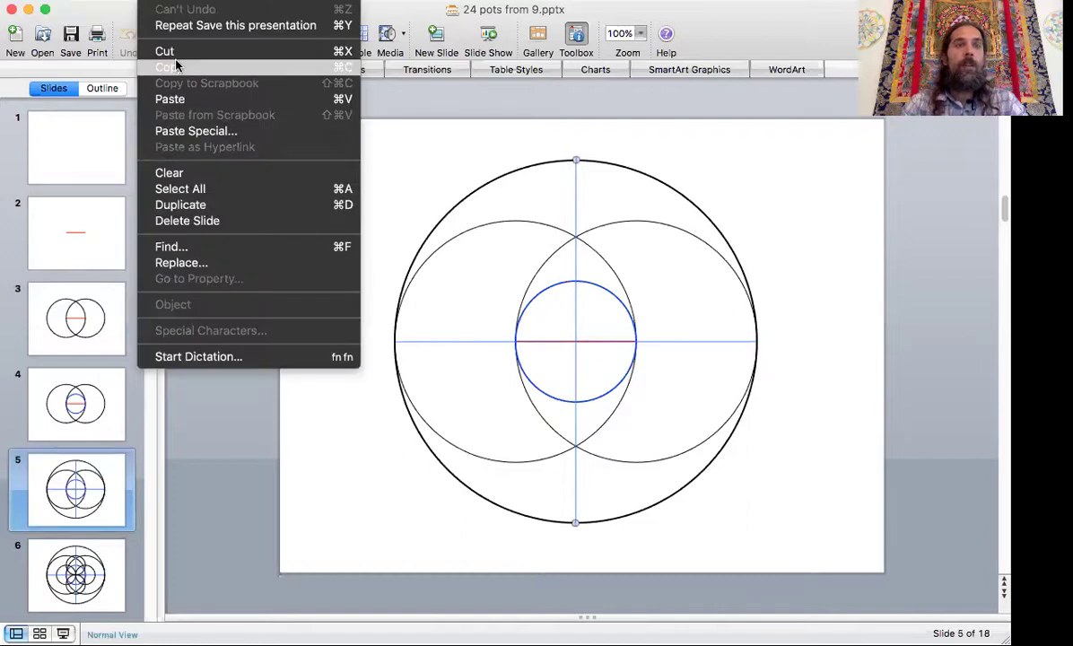
{"action": "left_click", "coordinate": [176, 65]}
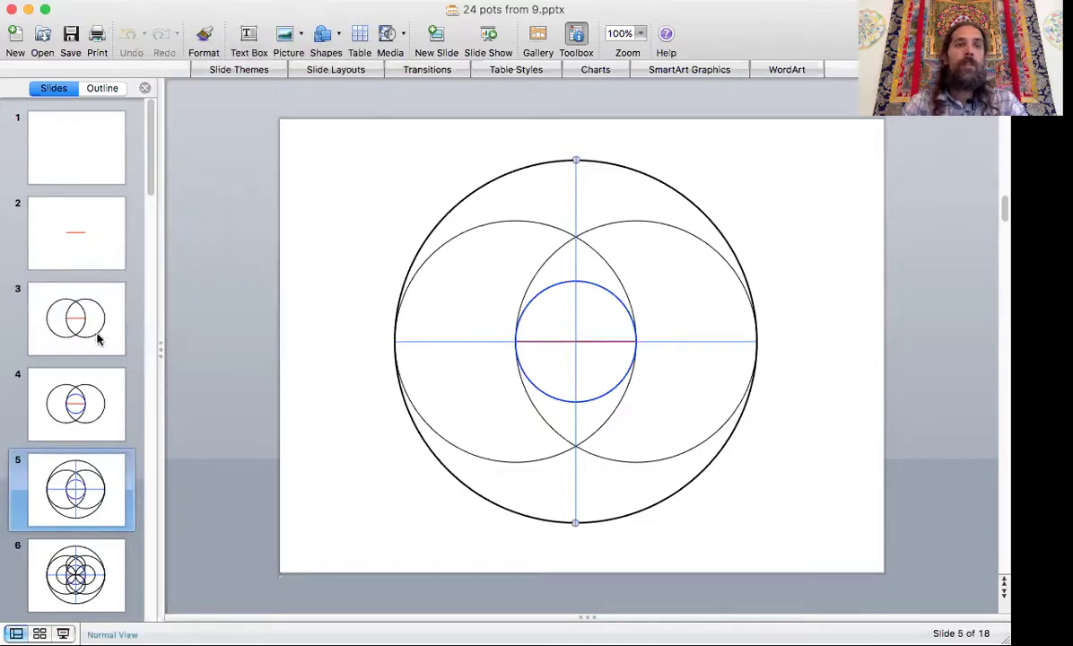
{"action": "left_click", "coordinate": [86, 403]}
{"action": "left_click", "coordinate": [161, 2]}
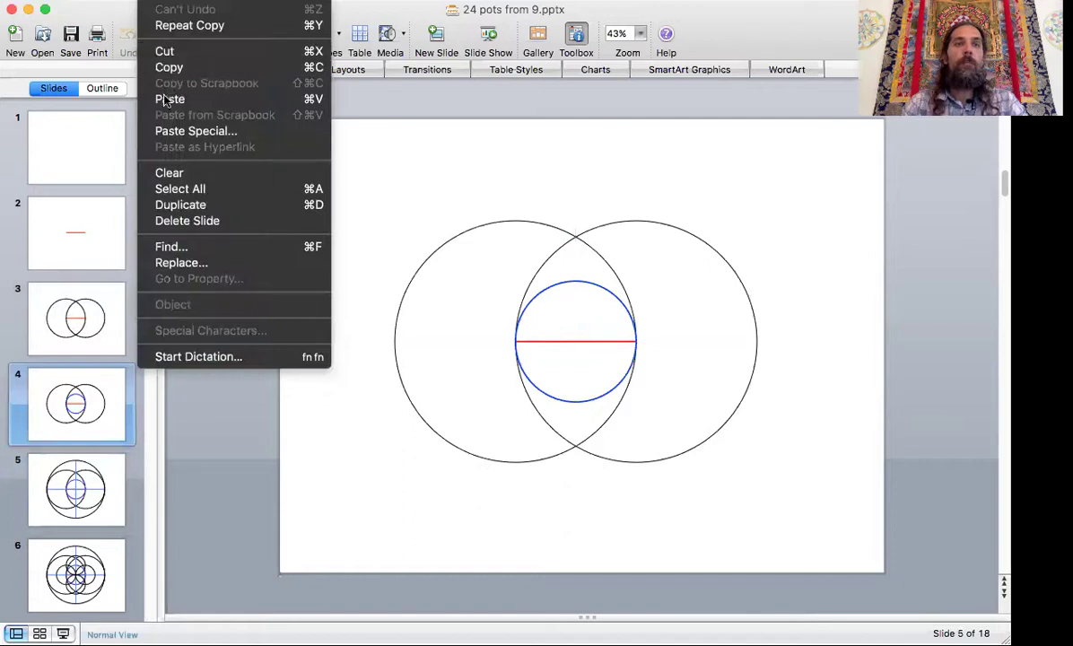
{"action": "left_click", "coordinate": [166, 99]}
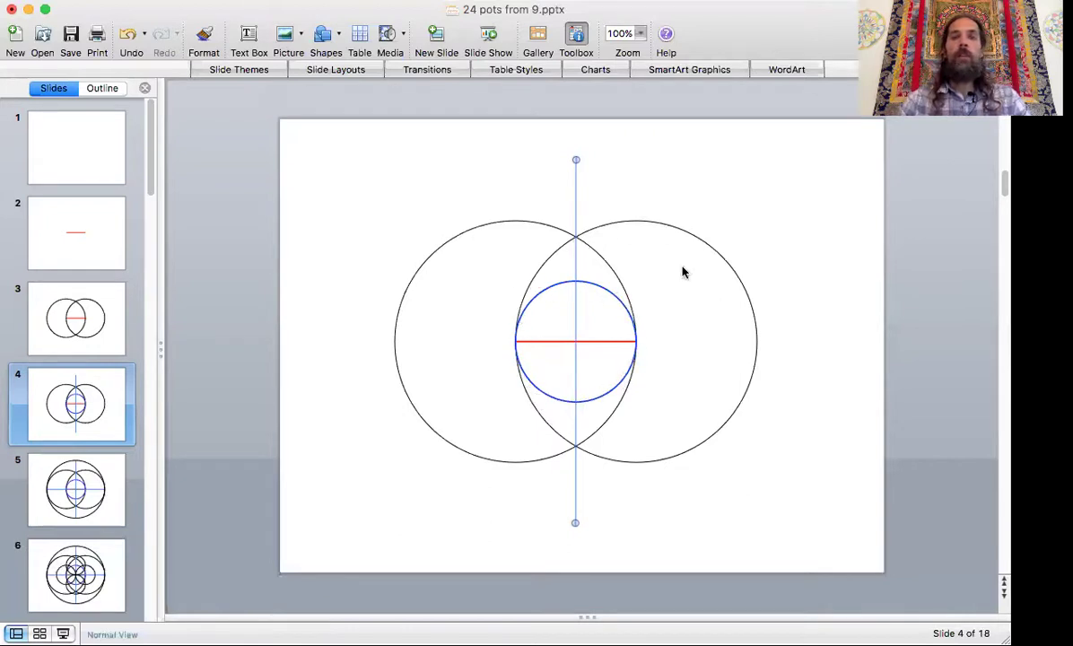
Show slide 5 with the large outer circle and crossing blue axes
{"action": "left_click", "coordinate": [106, 495]}
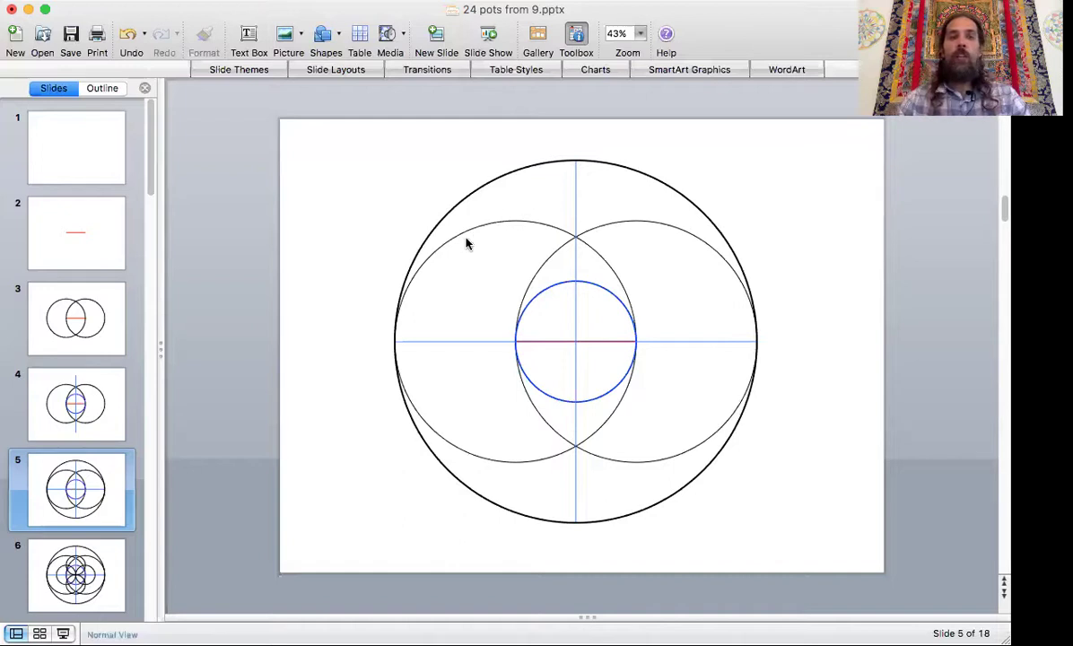
Show slide 6 with four circles ringing the blue centre circle
{"action": "left_click", "coordinate": [93, 563]}
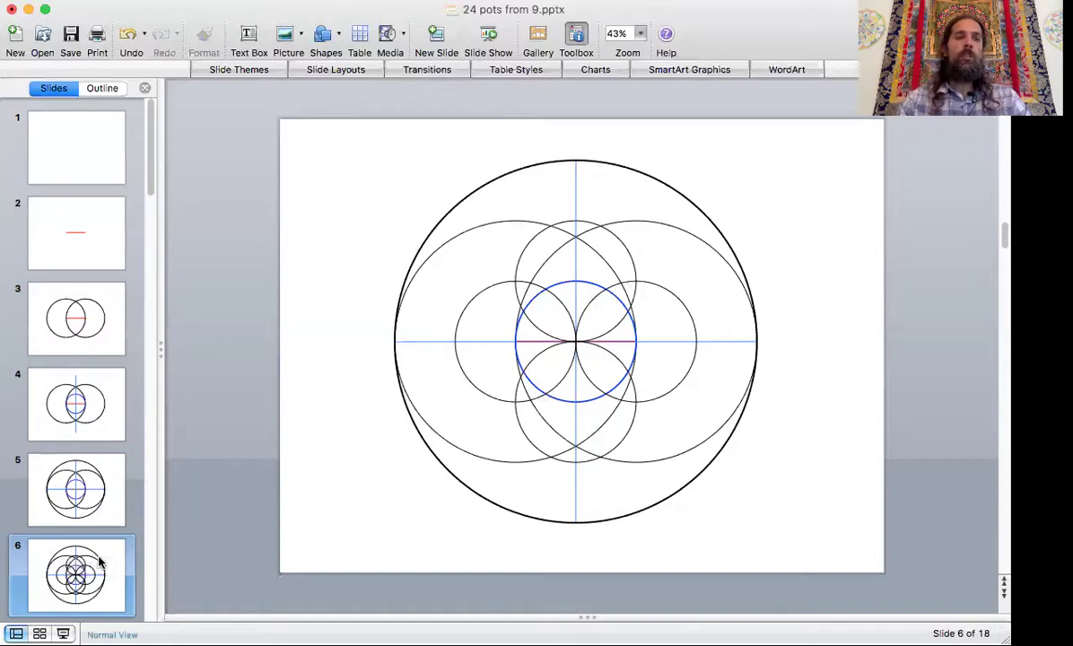
Glance at slides 8 and 7, then settle on slide 8's eight petal circles and red diagonals
{"action": "scroll", "coordinate": [99, 560], "scroll_direction": "down", "scroll_amount": 3}
{"action": "left_click", "coordinate": [89, 507]}
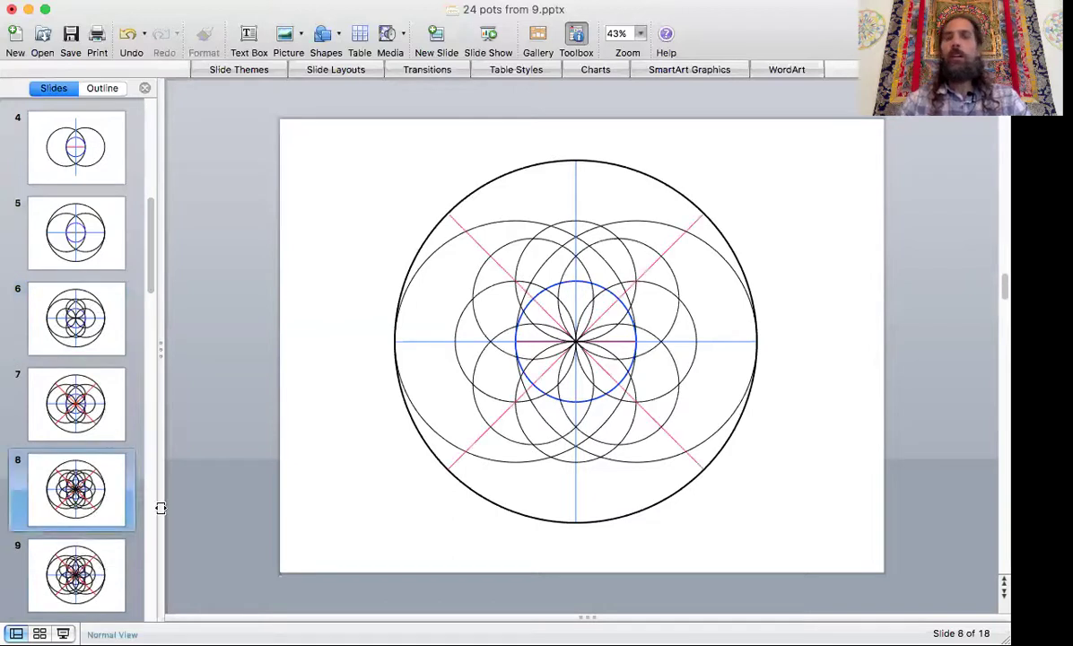
{"action": "left_click", "coordinate": [104, 396]}
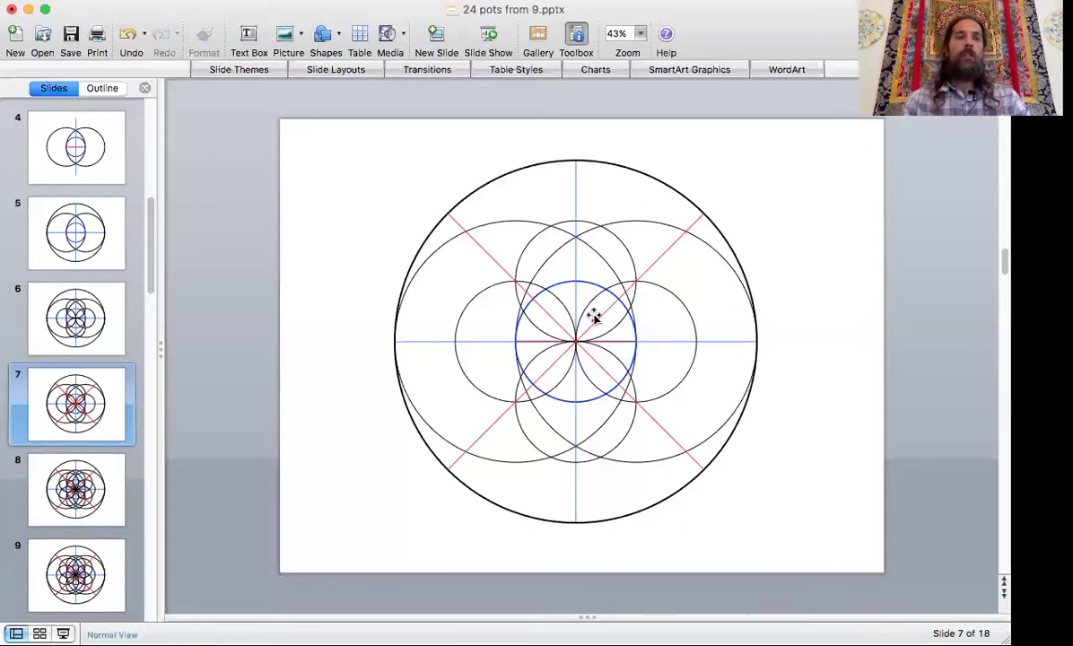
{"action": "key", "text": "Down"}
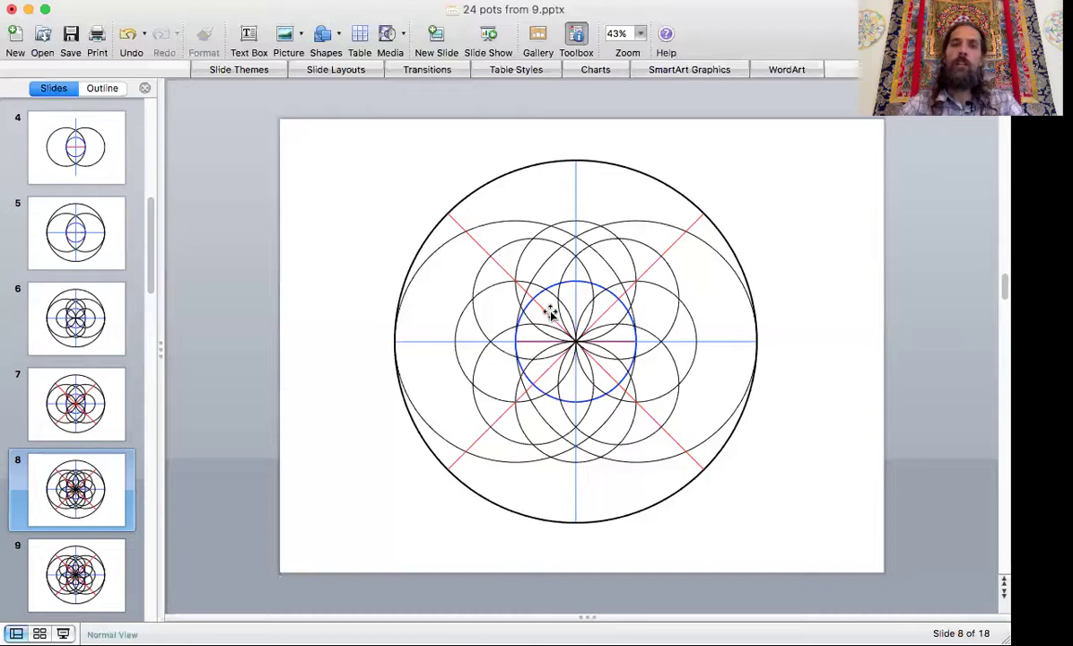
{"action": "left_click", "coordinate": [481, 268]}
{"action": "left_click", "coordinate": [483, 263], "text": "shift"}
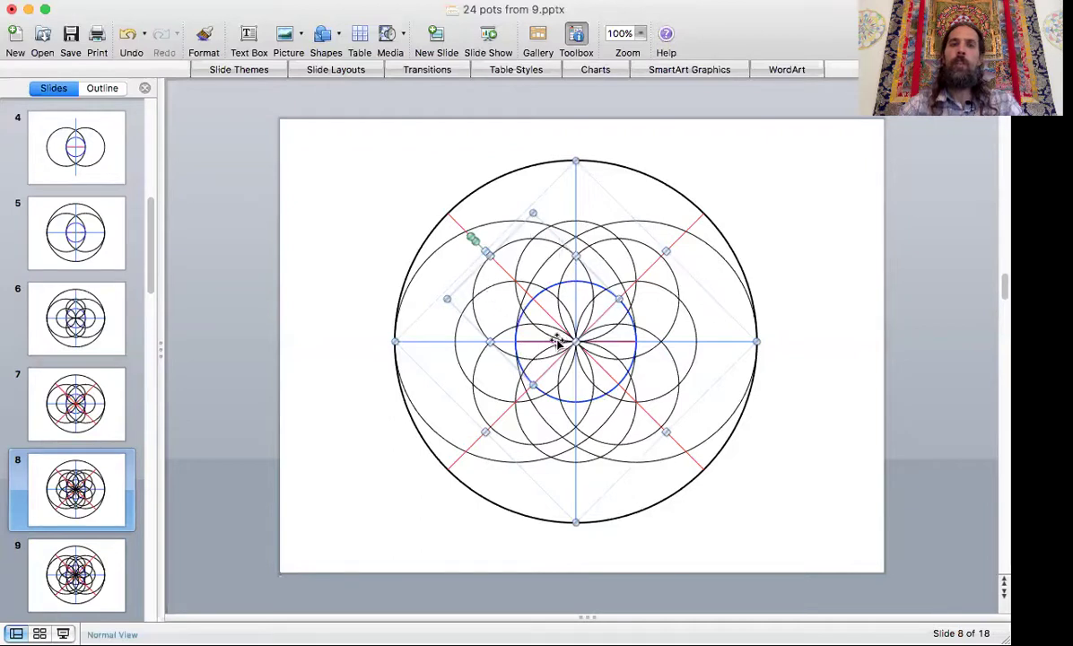
{"action": "left_click", "coordinate": [622, 240]}
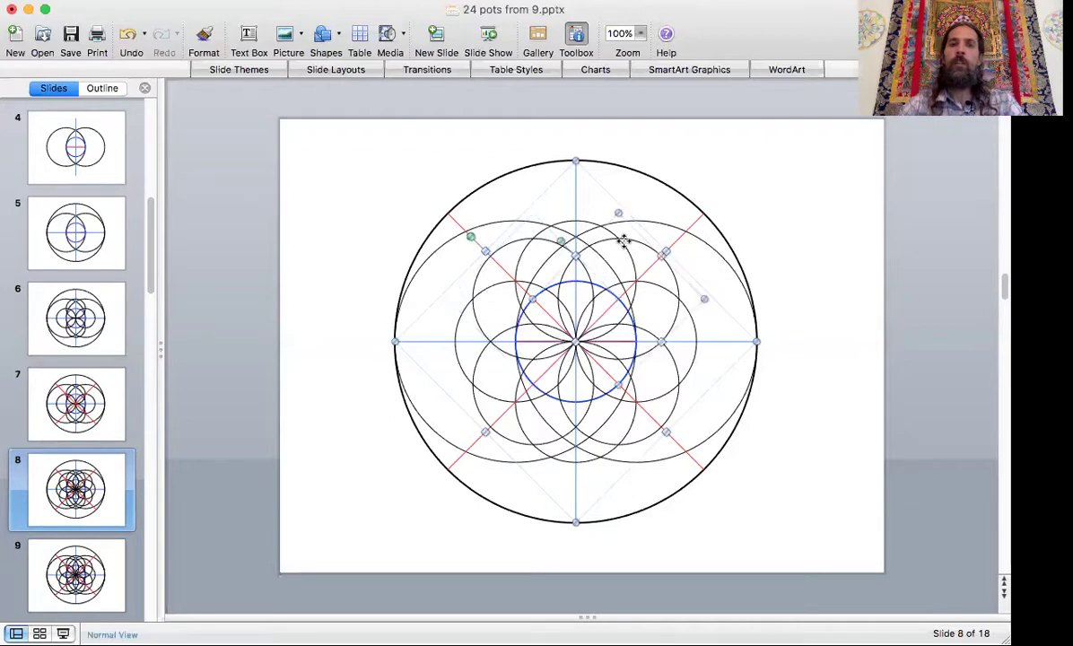
{"action": "left_click", "coordinate": [674, 400]}
{"action": "left_click", "coordinate": [508, 437]}
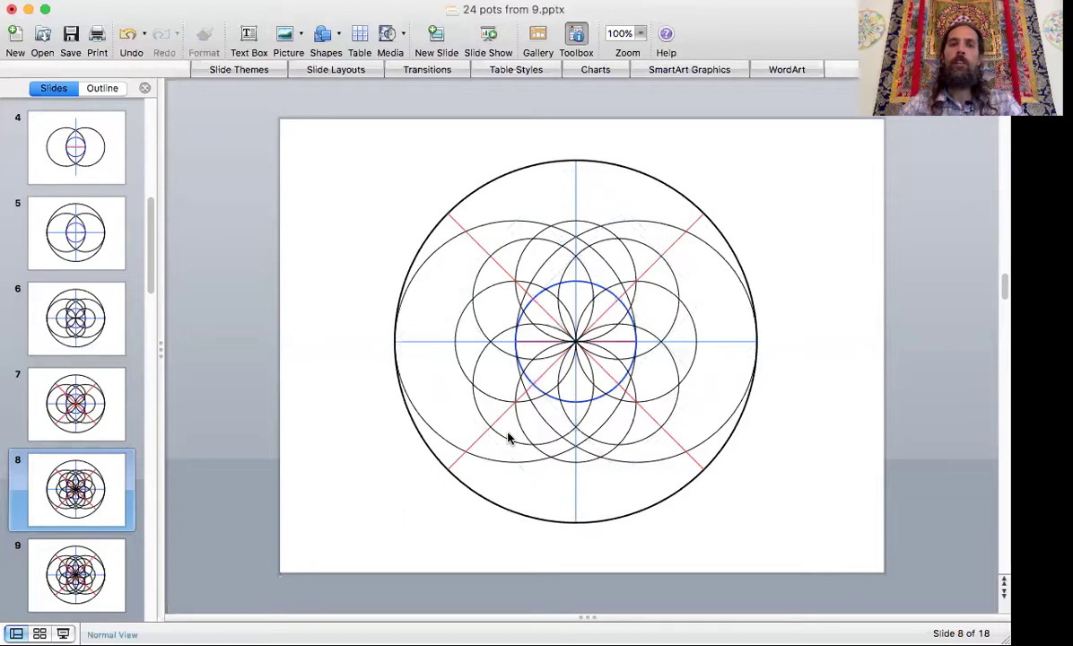
{"action": "left_click", "coordinate": [507, 439]}
{"action": "left_click", "coordinate": [507, 440]}
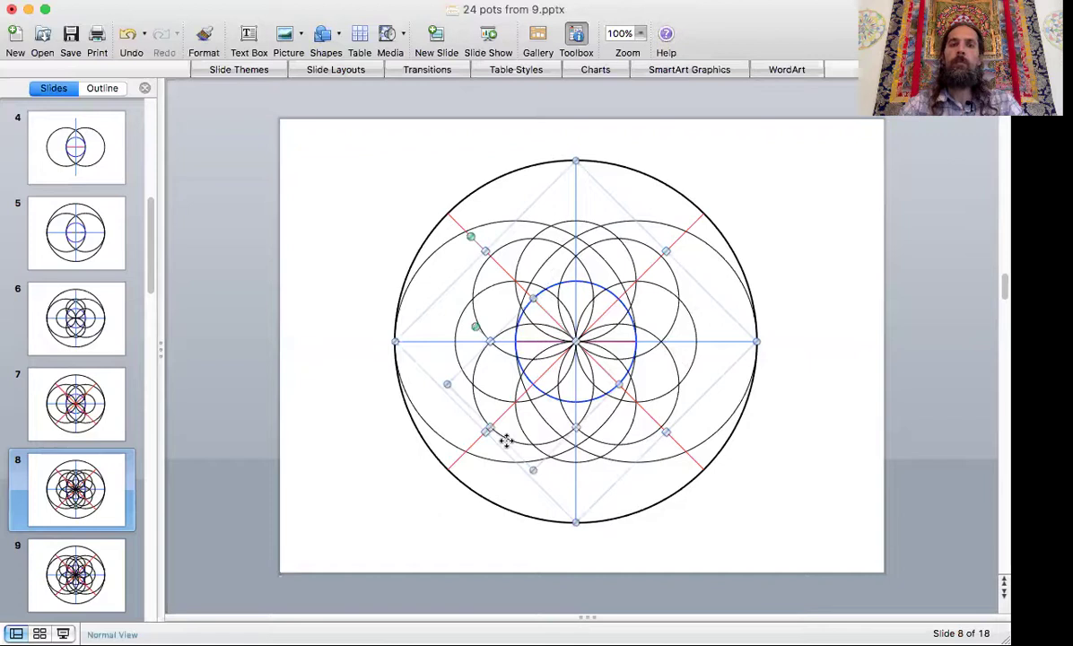
{"action": "left_click", "coordinate": [316, 334]}
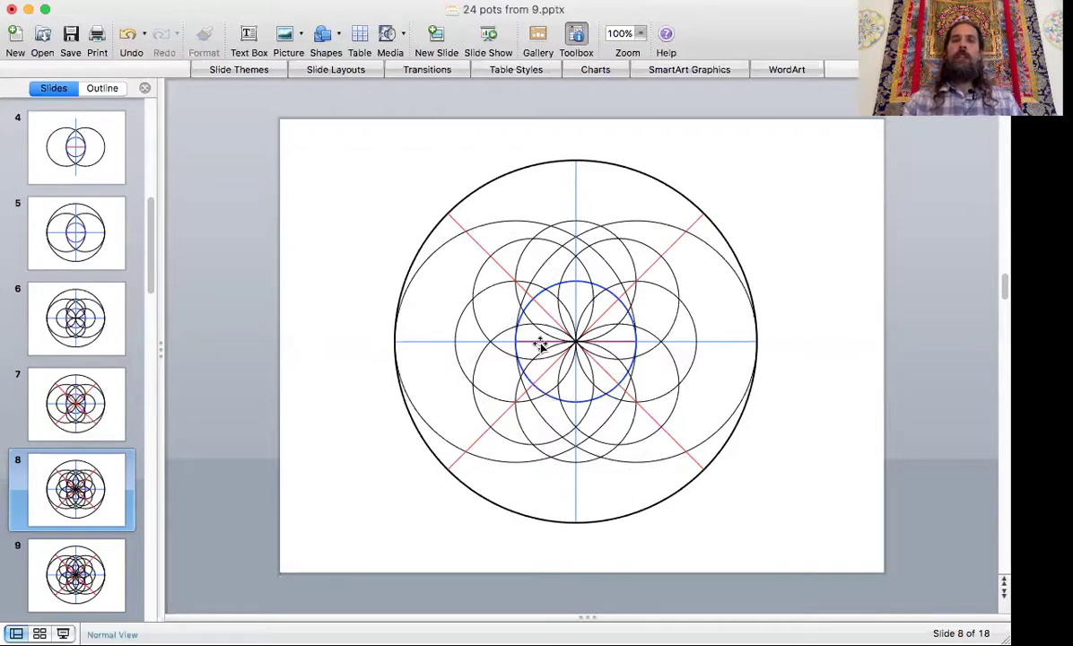
Pass slide 9's marked points and show slide 10's red radial lines
{"action": "key", "text": "Down"}
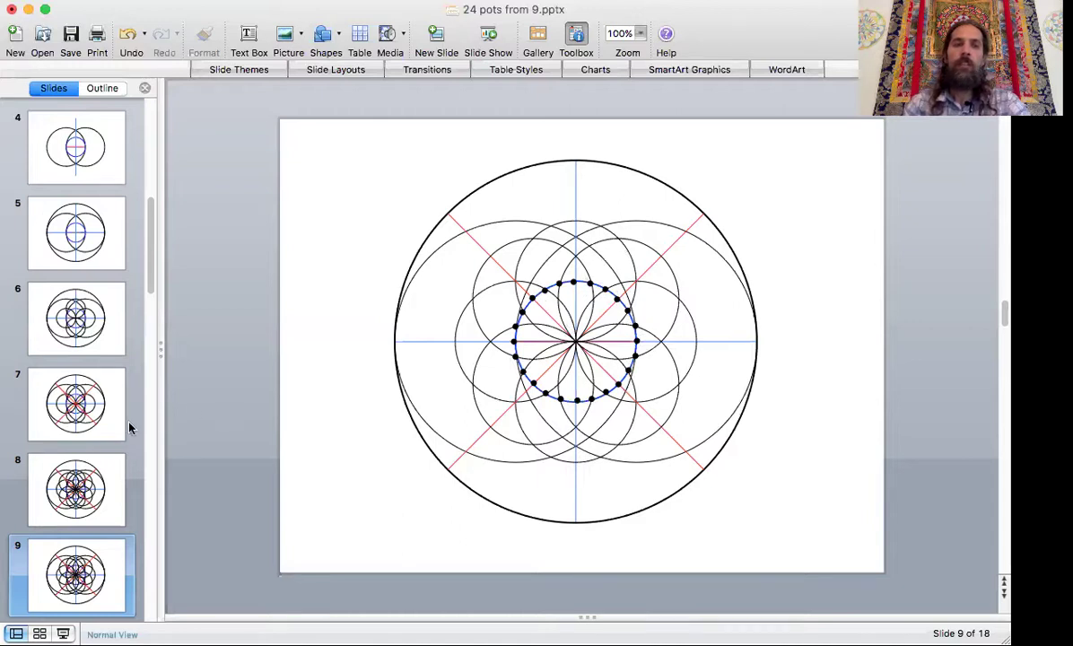
{"action": "scroll", "coordinate": [102, 440], "scroll_direction": "down", "scroll_amount": 3}
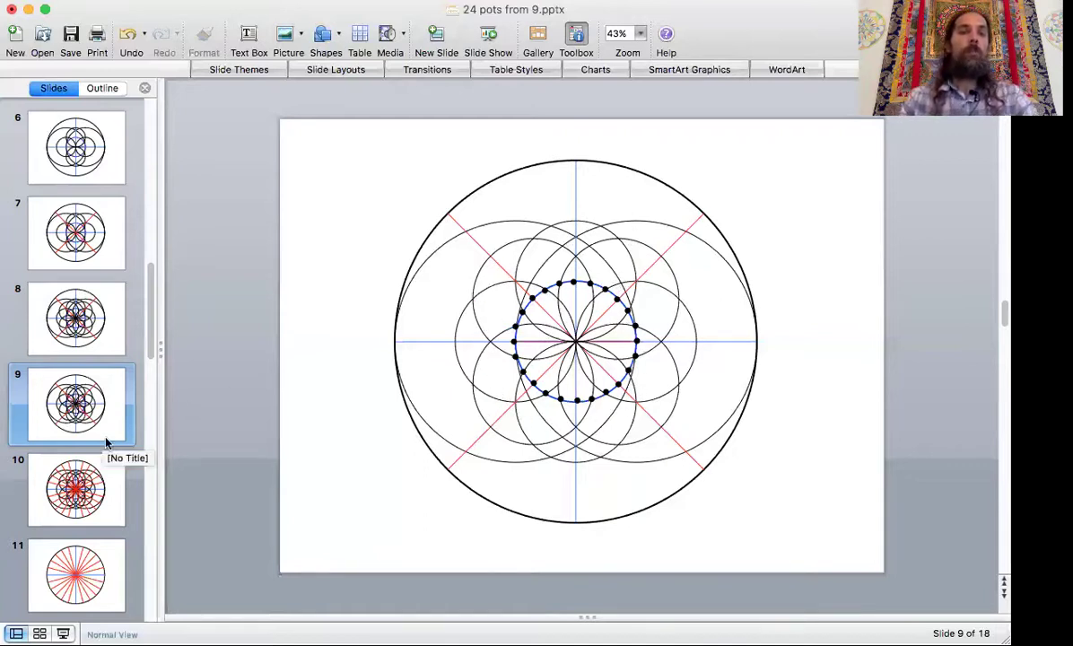
{"action": "left_click", "coordinate": [81, 491]}
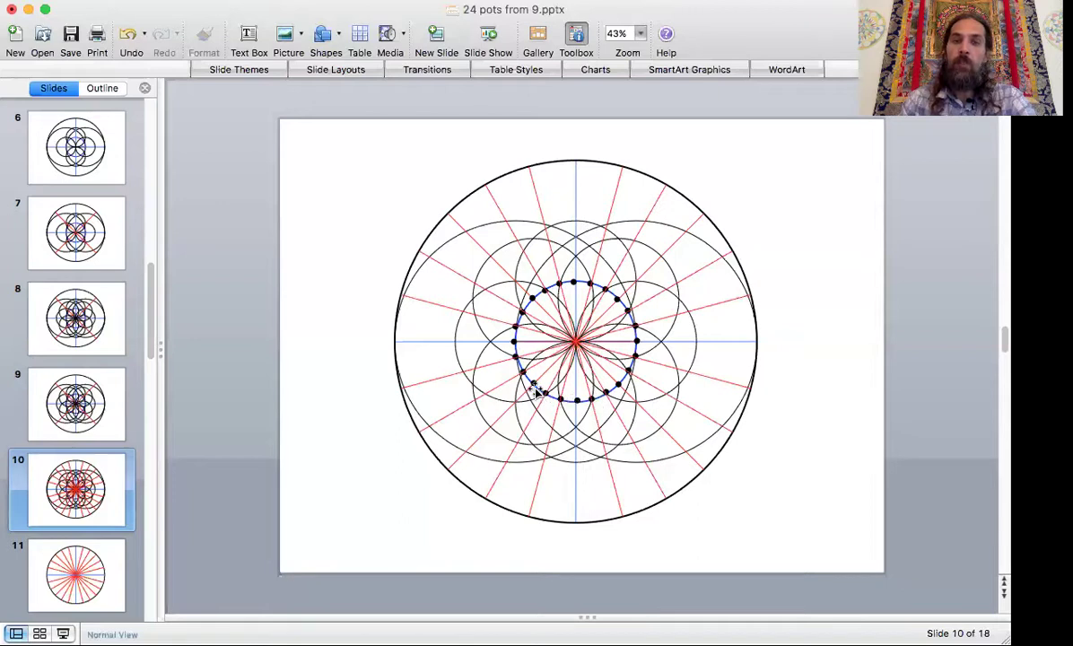
Zoom slide 10 to 200% after briefly setting 100%, then scroll down to the ring of points
{"action": "left_click", "coordinate": [640, 37]}
{"action": "left_click", "coordinate": [547, 107]}
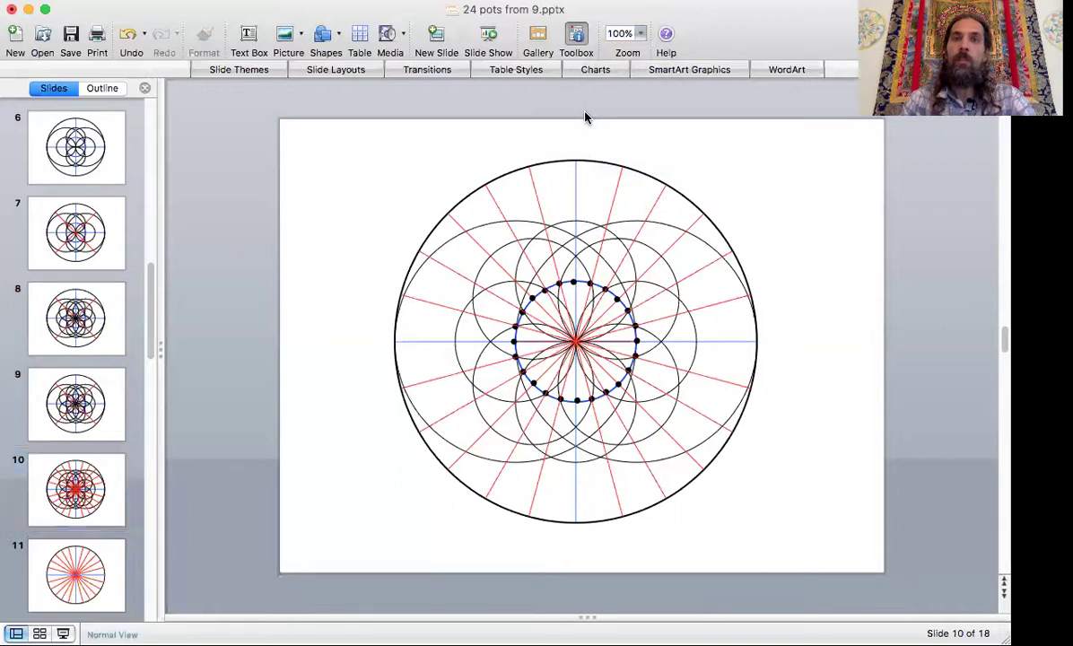
{"action": "left_click", "coordinate": [638, 34]}
{"action": "left_click", "coordinate": [631, 77]}
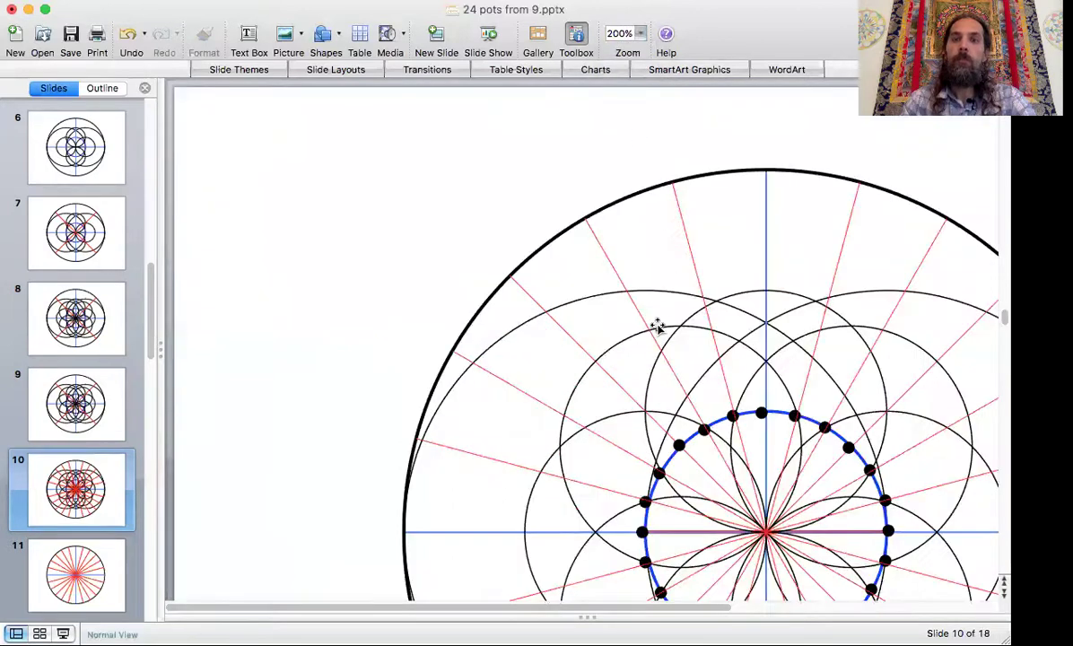
{"action": "scroll", "coordinate": [658, 321], "scroll_direction": "down", "scroll_amount": 3}
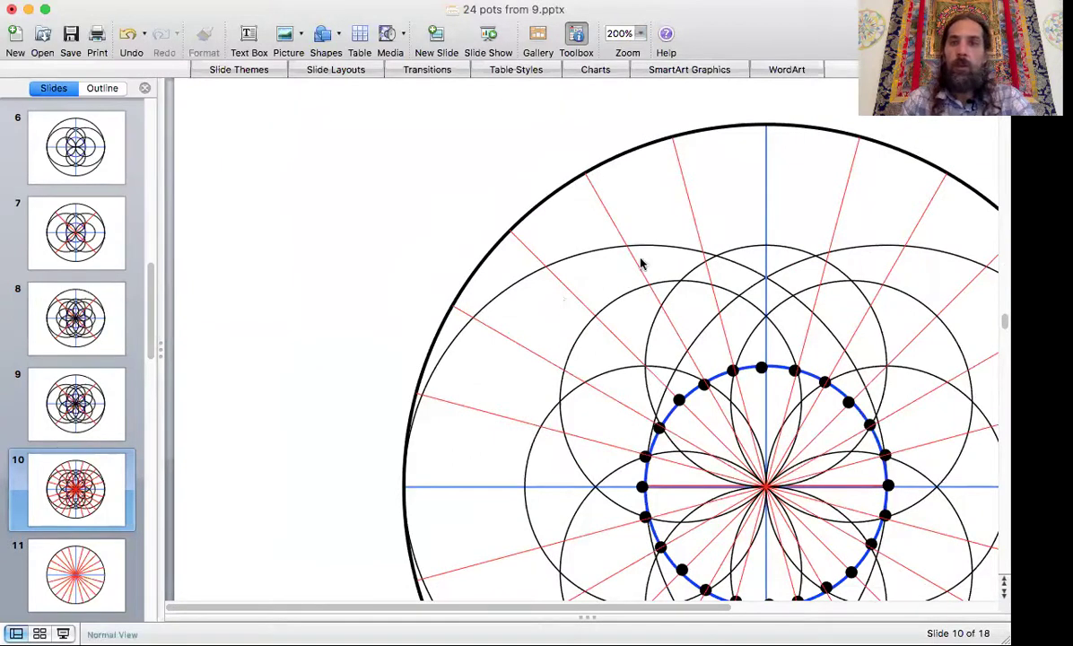
{"action": "left_click", "coordinate": [685, 207]}
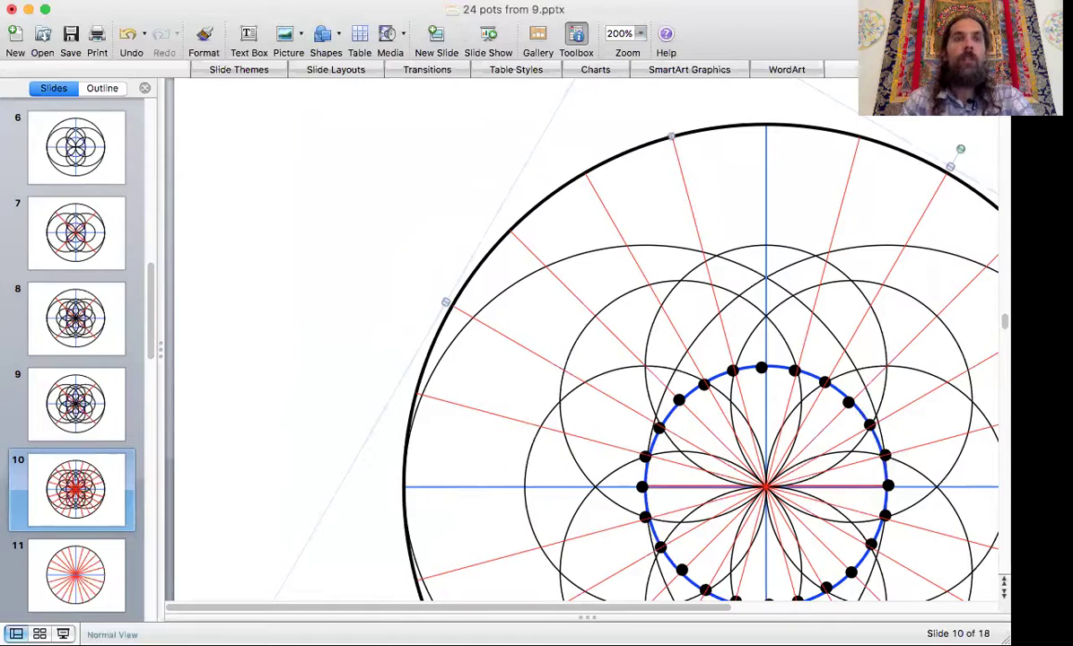
{"action": "left_click", "coordinate": [180, 2]}
{"action": "left_click", "coordinate": [172, 68]}
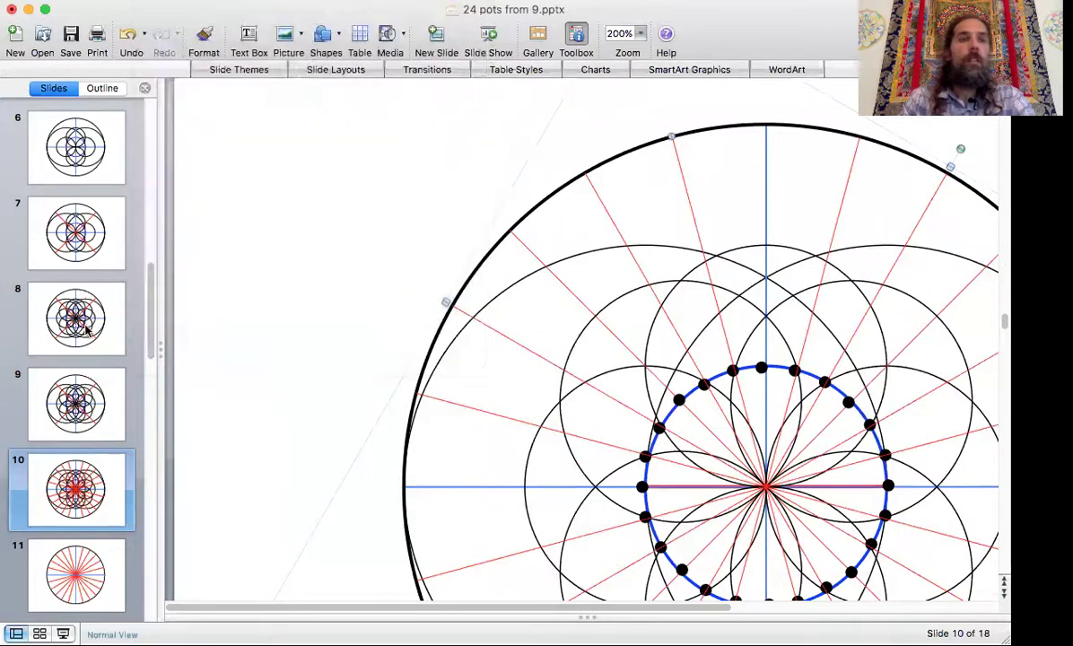
{"action": "left_click", "coordinate": [84, 329]}
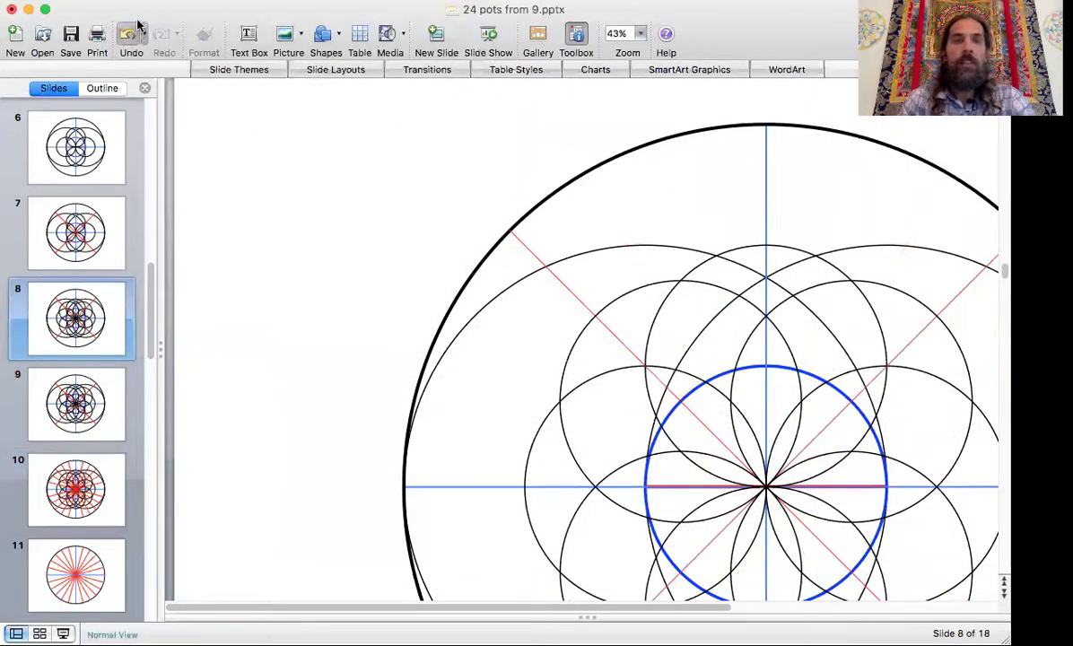
{"action": "left_click", "coordinate": [170, 2]}
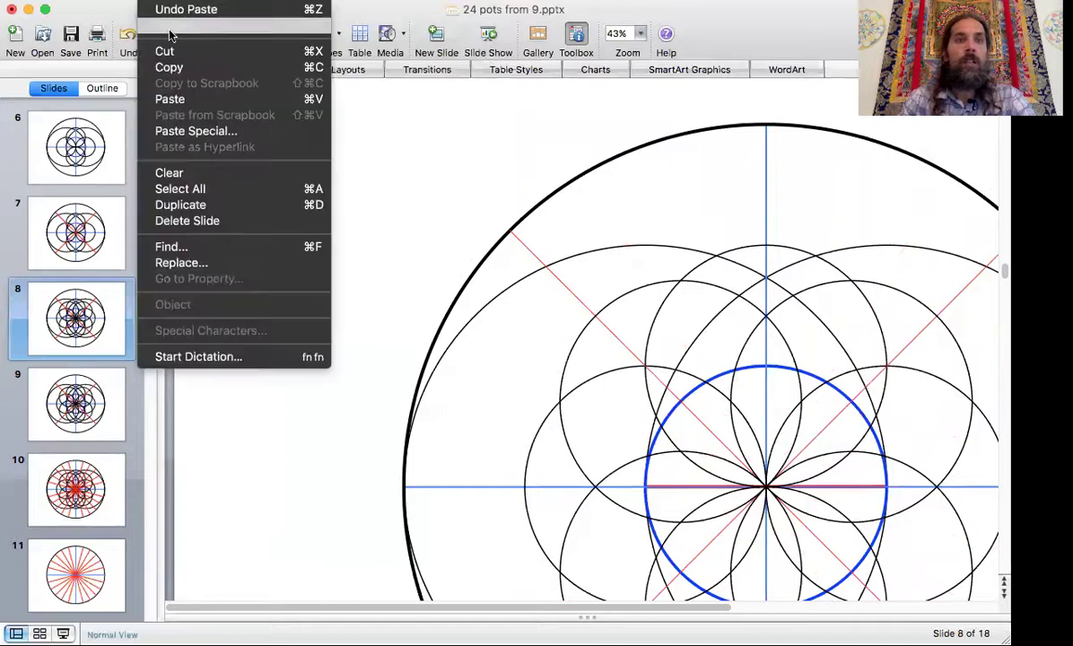
{"action": "left_click", "coordinate": [171, 99]}
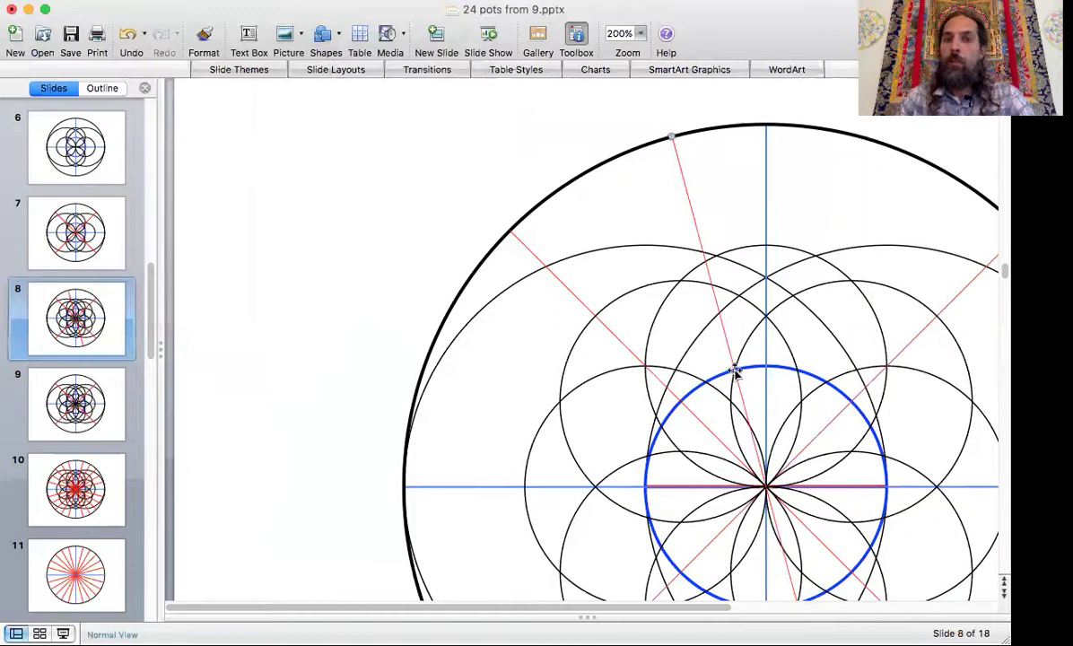
{"action": "scroll", "coordinate": [788, 446], "scroll_direction": "down", "scroll_amount": 2}
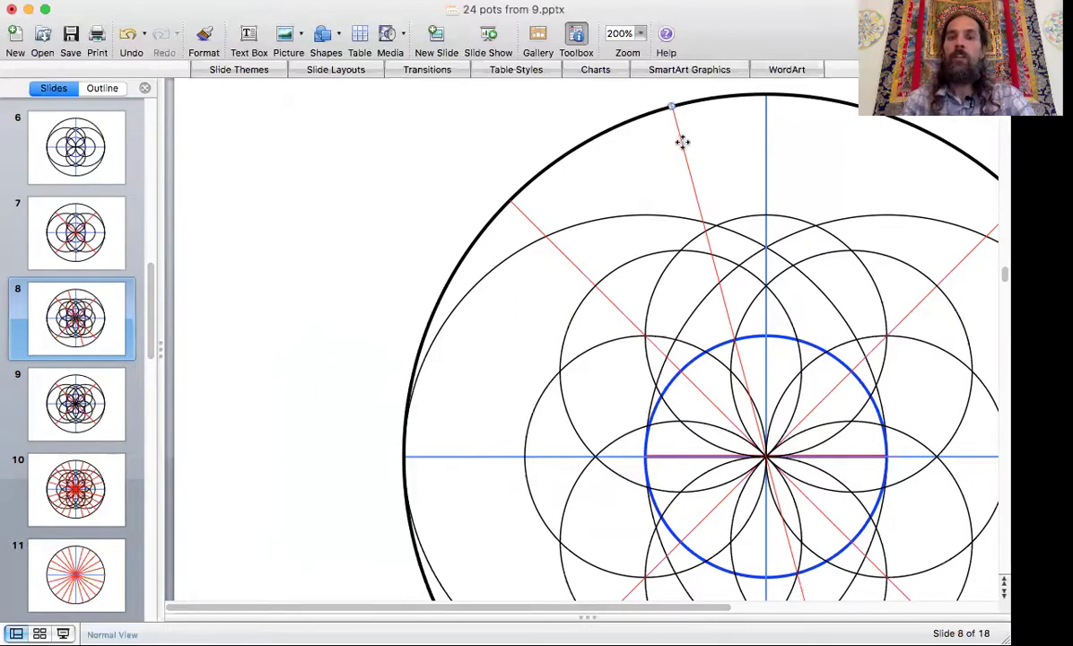
{"action": "key", "text": "BackSpace"}
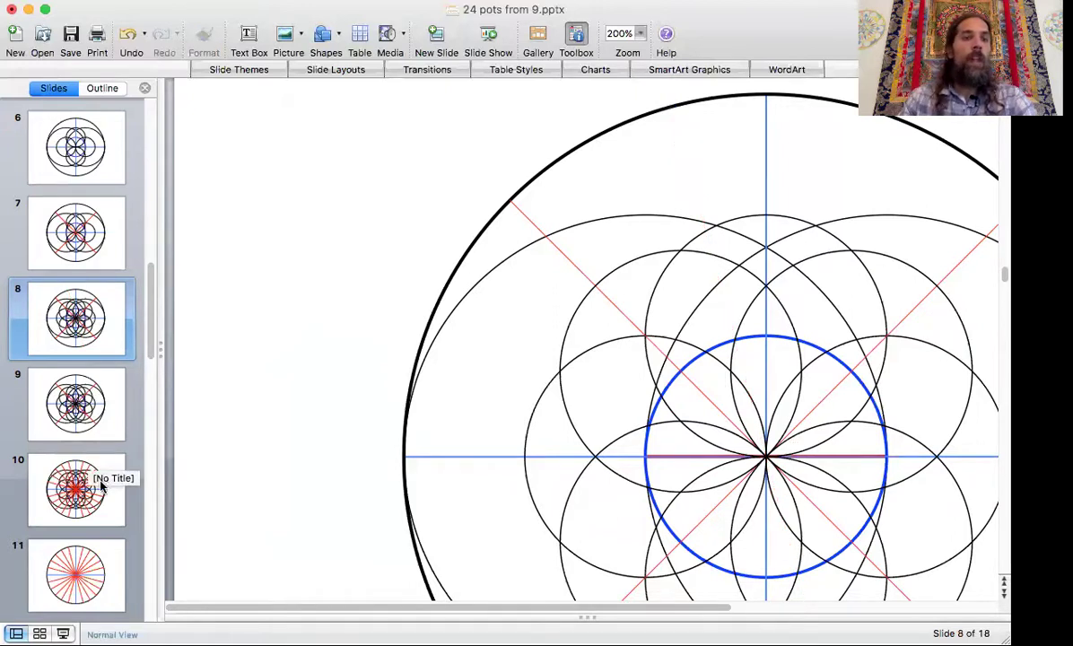
On slide 10, zoom to 200% and then back to 100%
{"action": "left_click", "coordinate": [102, 488]}
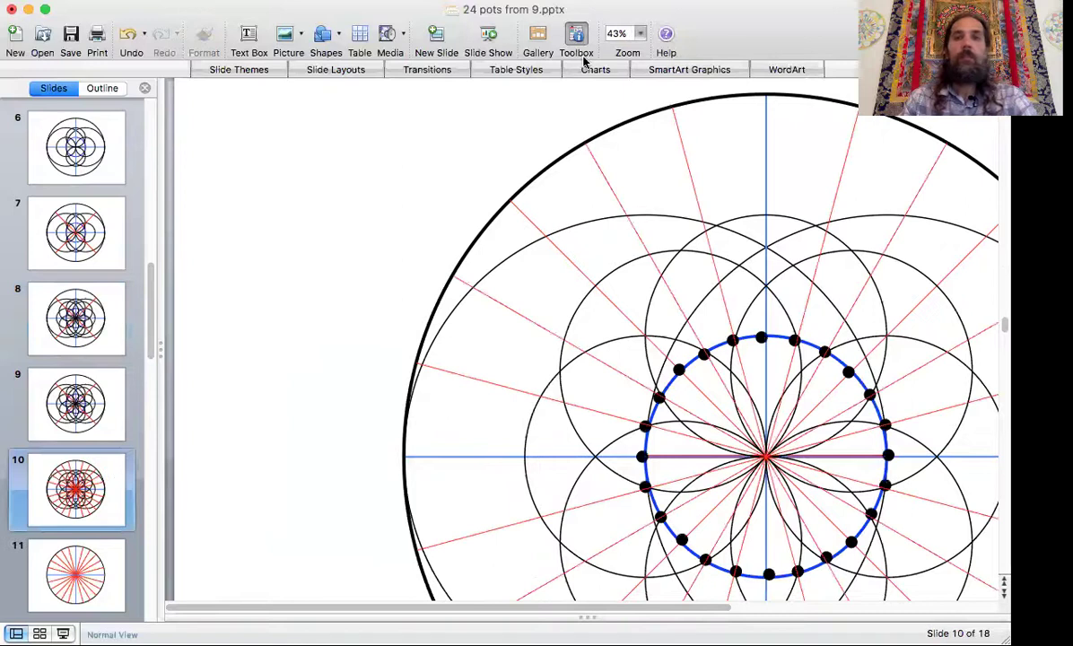
{"action": "left_click", "coordinate": [641, 33]}
{"action": "left_click", "coordinate": [643, 158]}
{"action": "left_click", "coordinate": [641, 33]}
{"action": "left_click", "coordinate": [637, 107]}
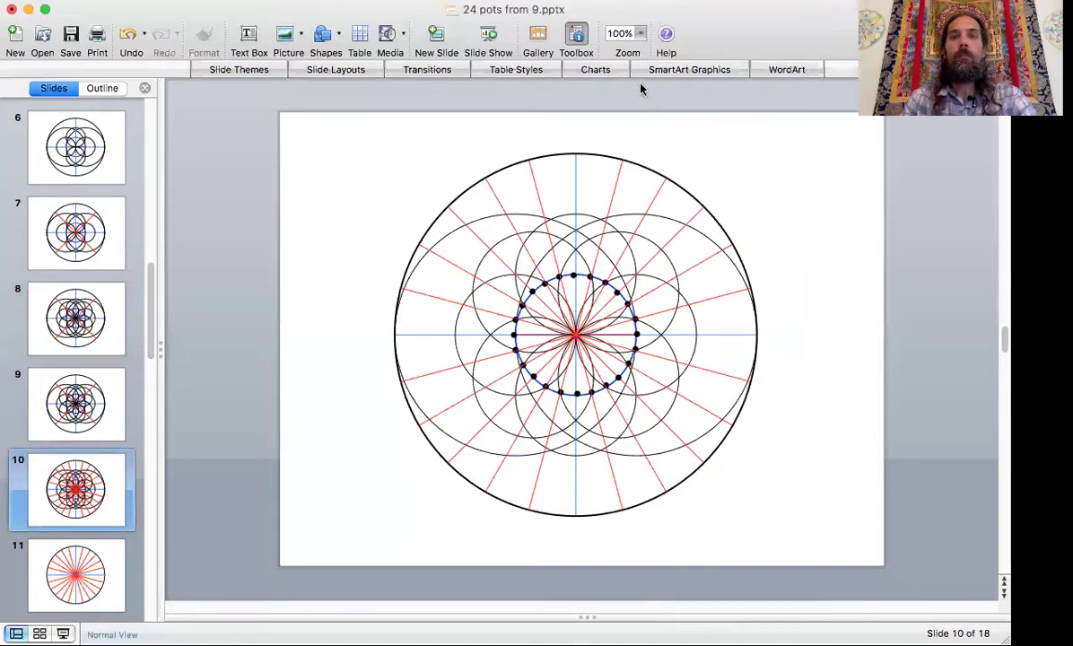
On slide 11, try 100% and 150% zoom, return to 100%, then show slide 12's star
{"action": "left_click", "coordinate": [77, 574]}
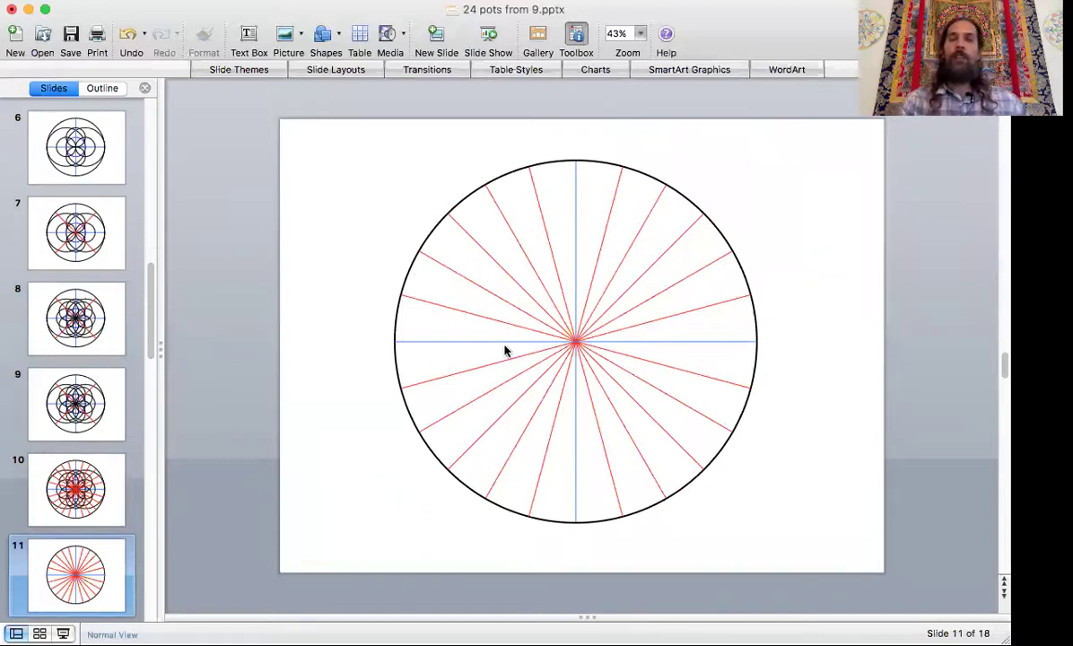
{"action": "left_click", "coordinate": [642, 34]}
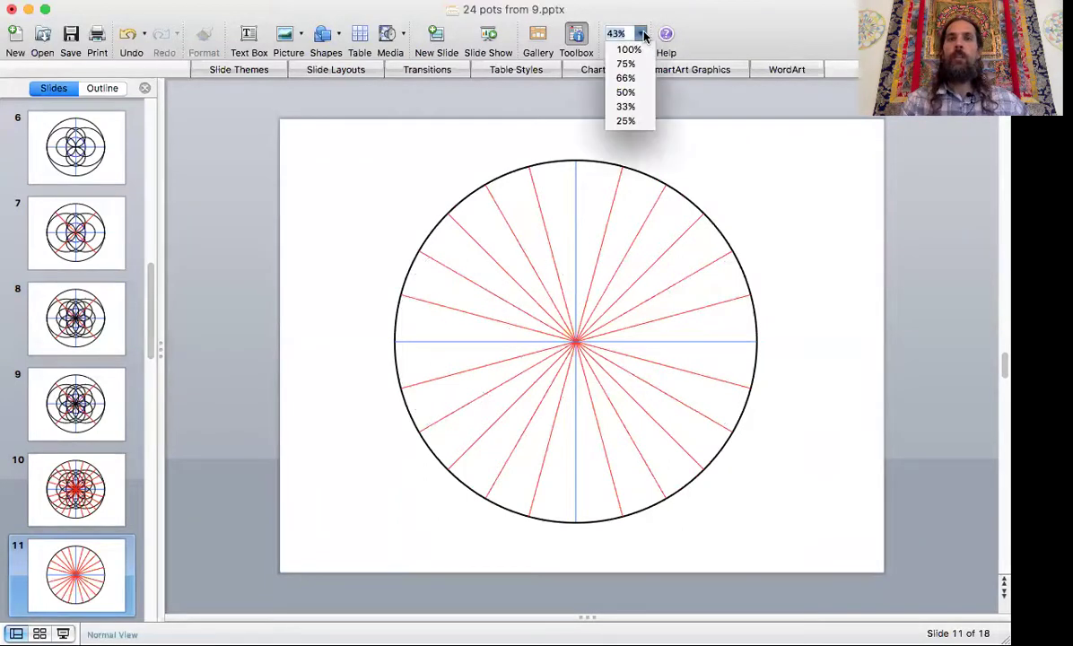
{"action": "key", "text": "Up"}
{"action": "key", "text": "Return"}
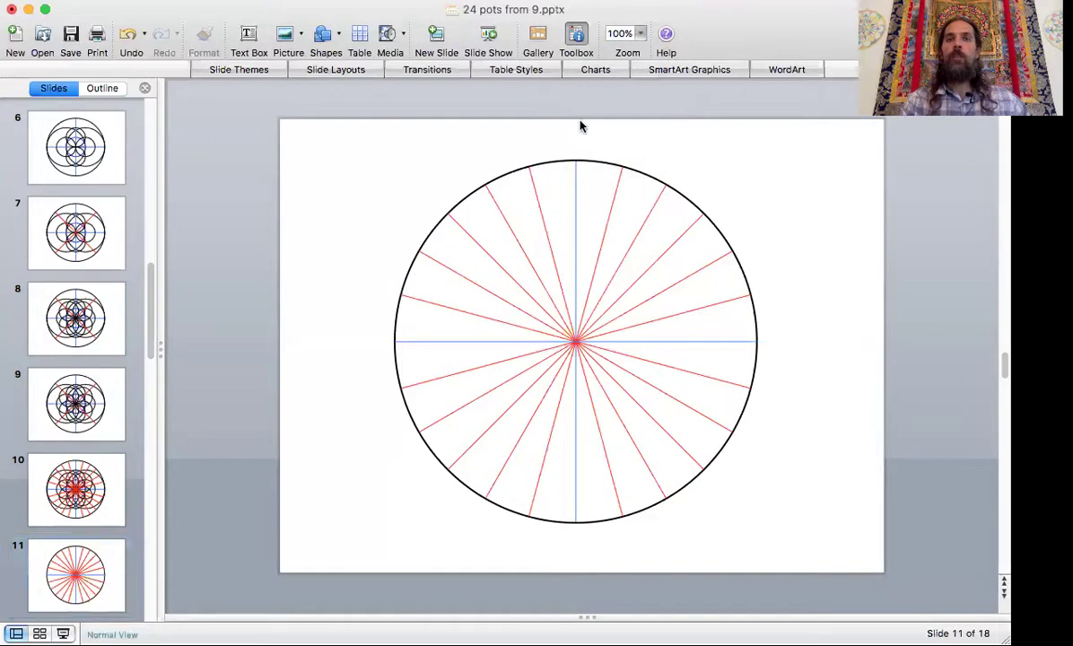
{"action": "left_click", "coordinate": [639, 34]}
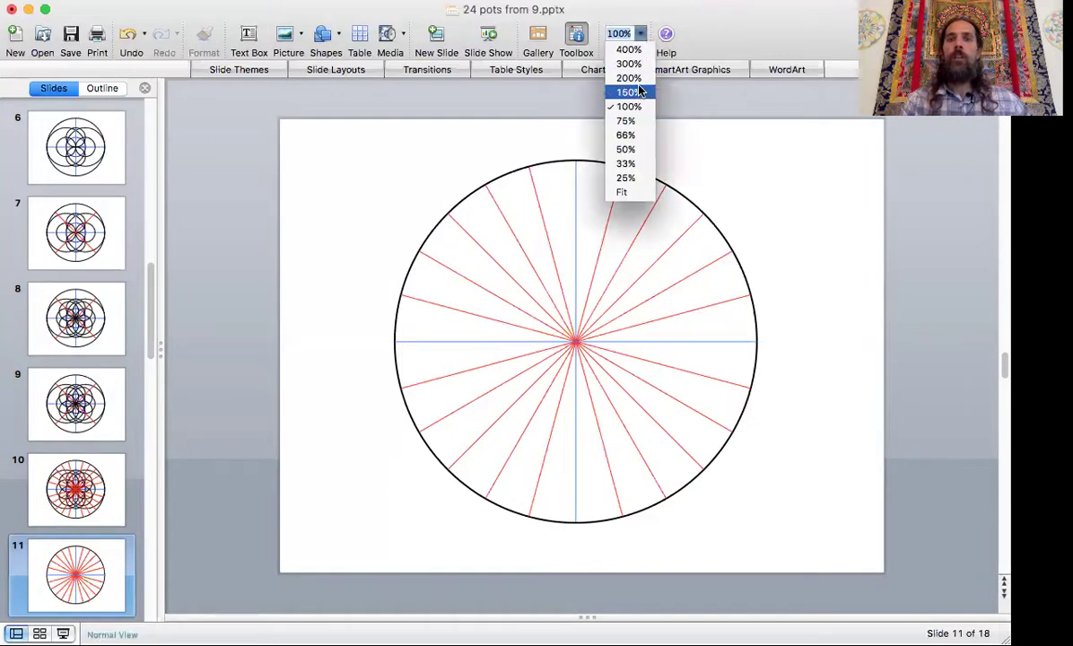
{"action": "left_click", "coordinate": [639, 92]}
{"action": "scroll", "coordinate": [601, 268], "scroll_direction": "down", "scroll_amount": 3}
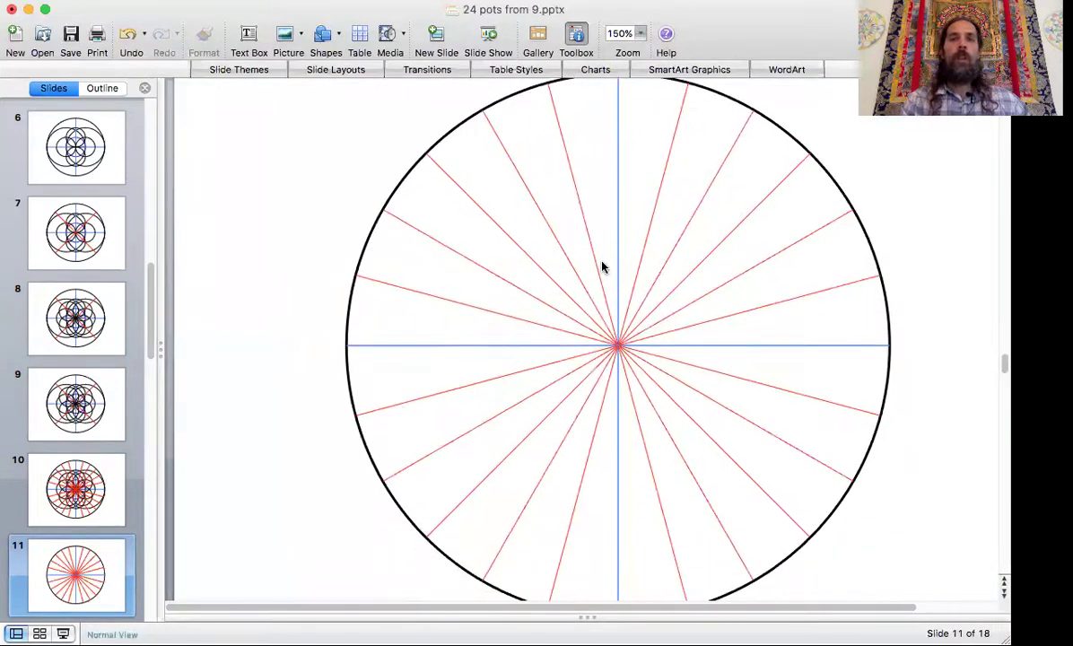
{"action": "left_click", "coordinate": [640, 34]}
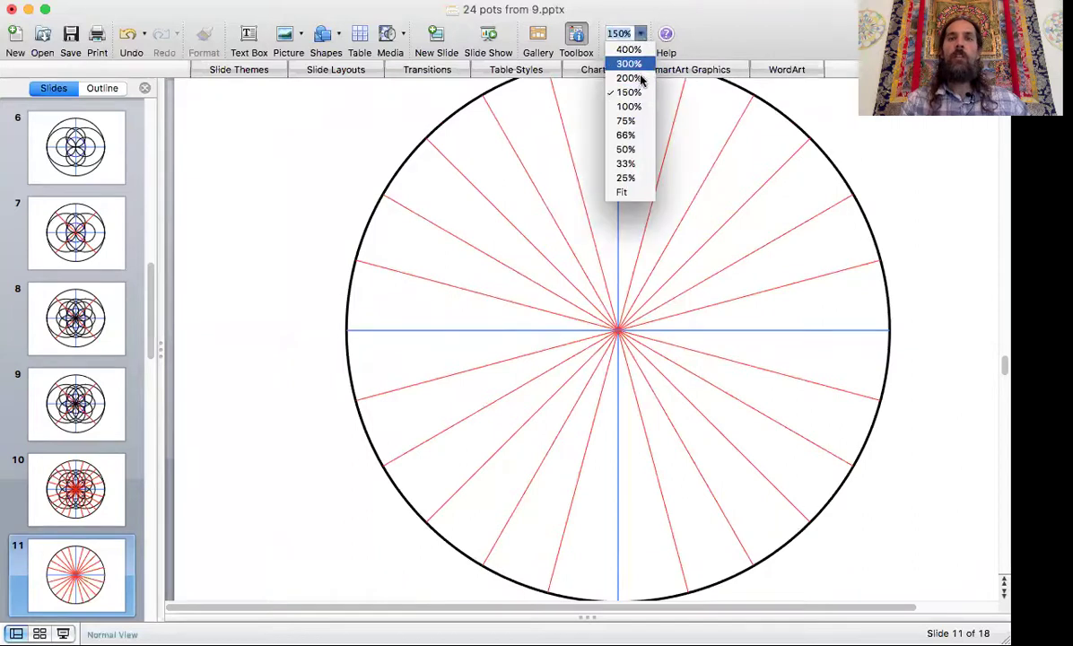
{"action": "left_click", "coordinate": [640, 107]}
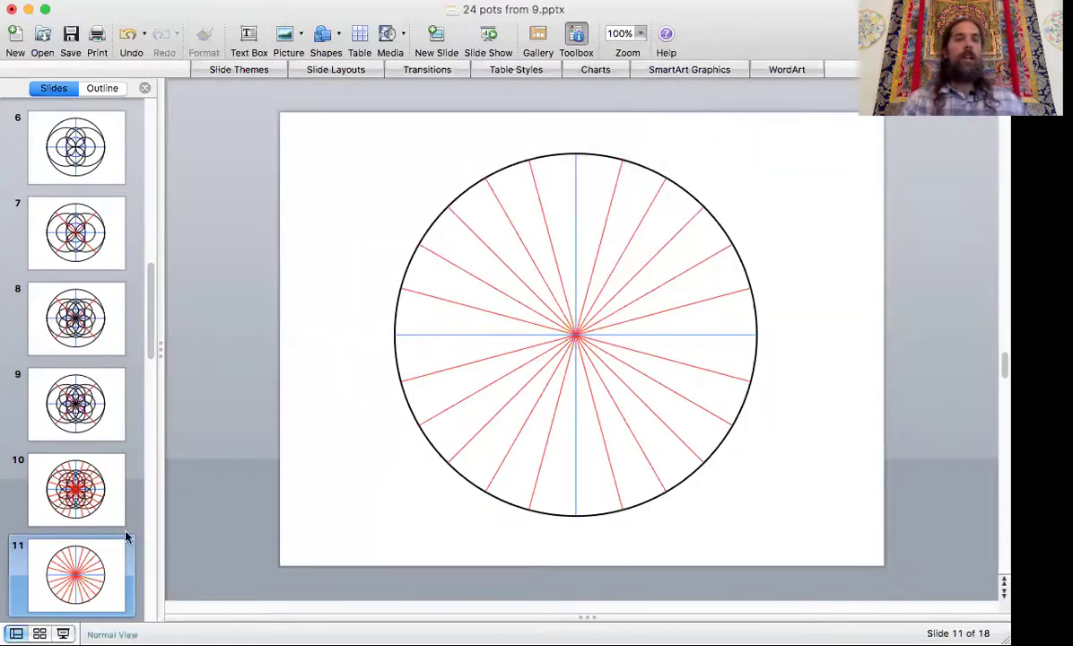
{"action": "scroll", "coordinate": [101, 572], "scroll_direction": "down", "scroll_amount": 3}
{"action": "left_click", "coordinate": [93, 415]}
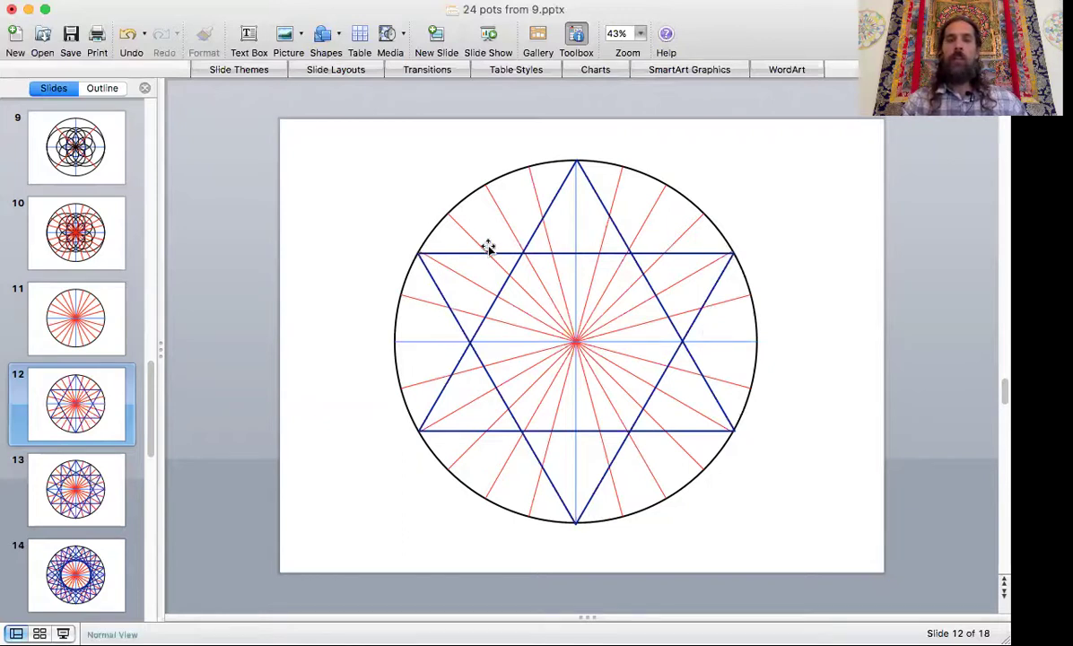
View slide 13's twelve-pointed star, then slide 14's interlaced star ring
{"action": "left_click", "coordinate": [87, 496]}
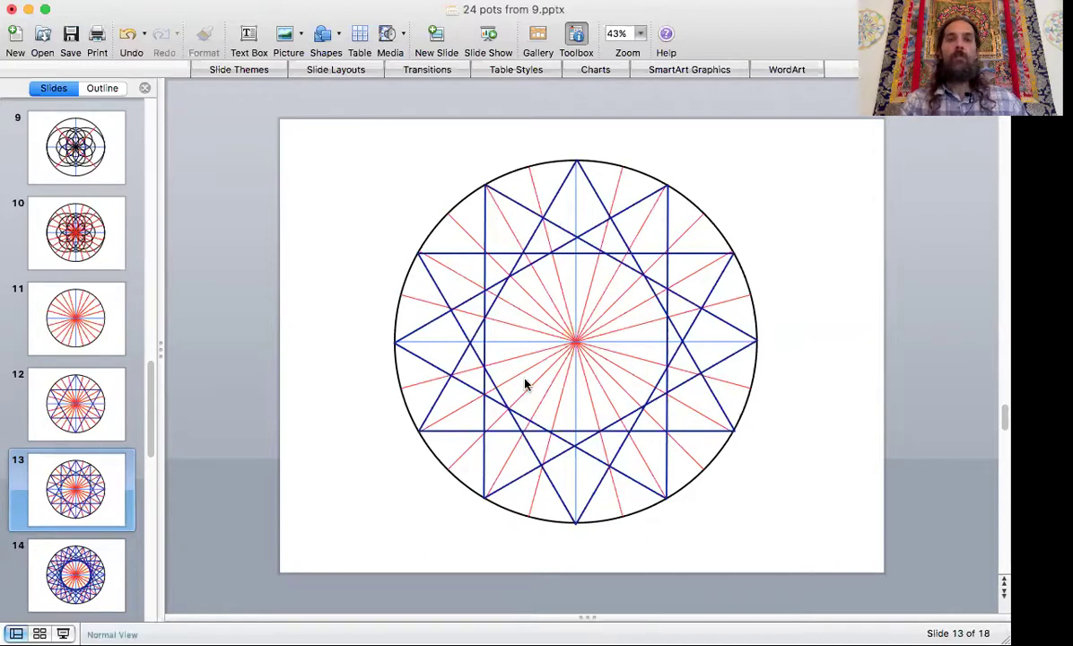
{"action": "left_click", "coordinate": [87, 556]}
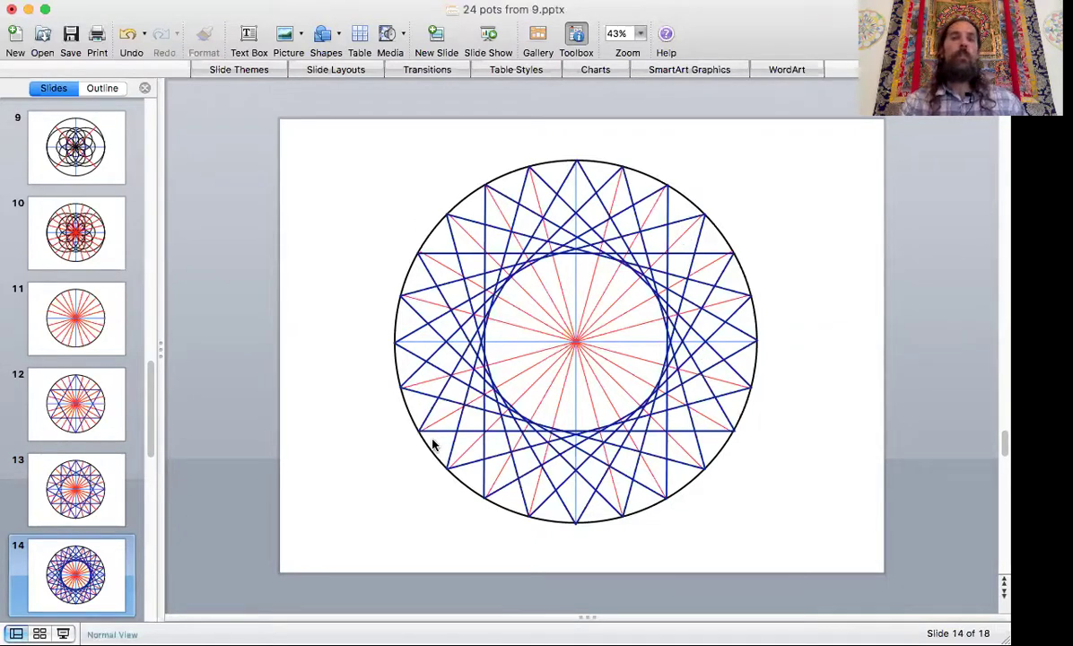
{"action": "scroll", "coordinate": [96, 499], "scroll_direction": "down", "scroll_amount": 2}
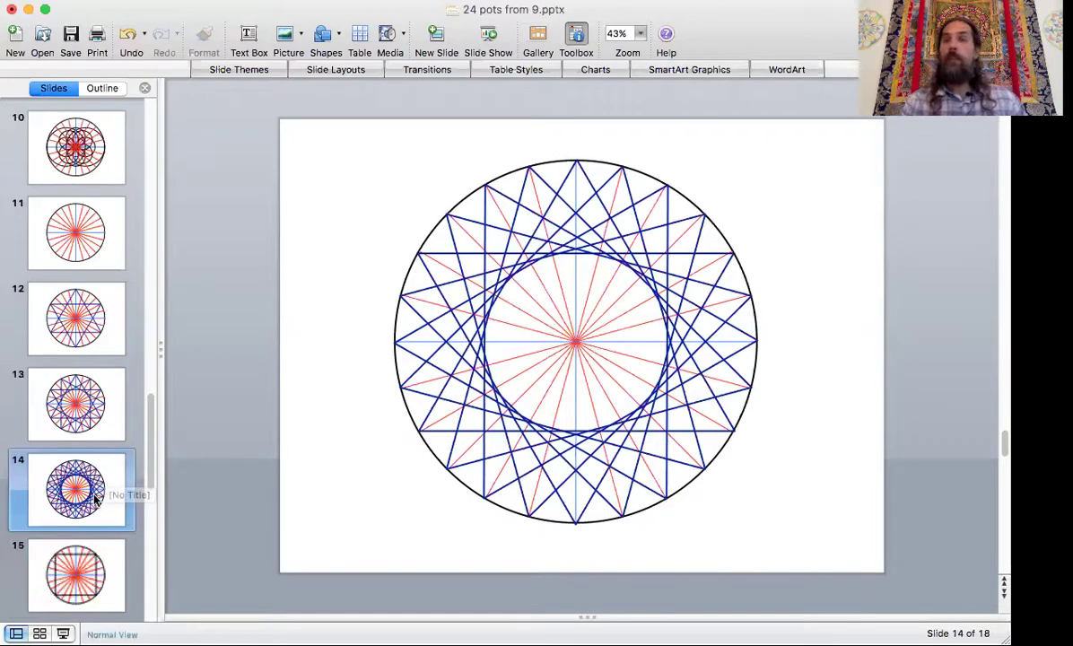
{"action": "scroll", "coordinate": [96, 500], "scroll_direction": "down", "scroll_amount": 3}
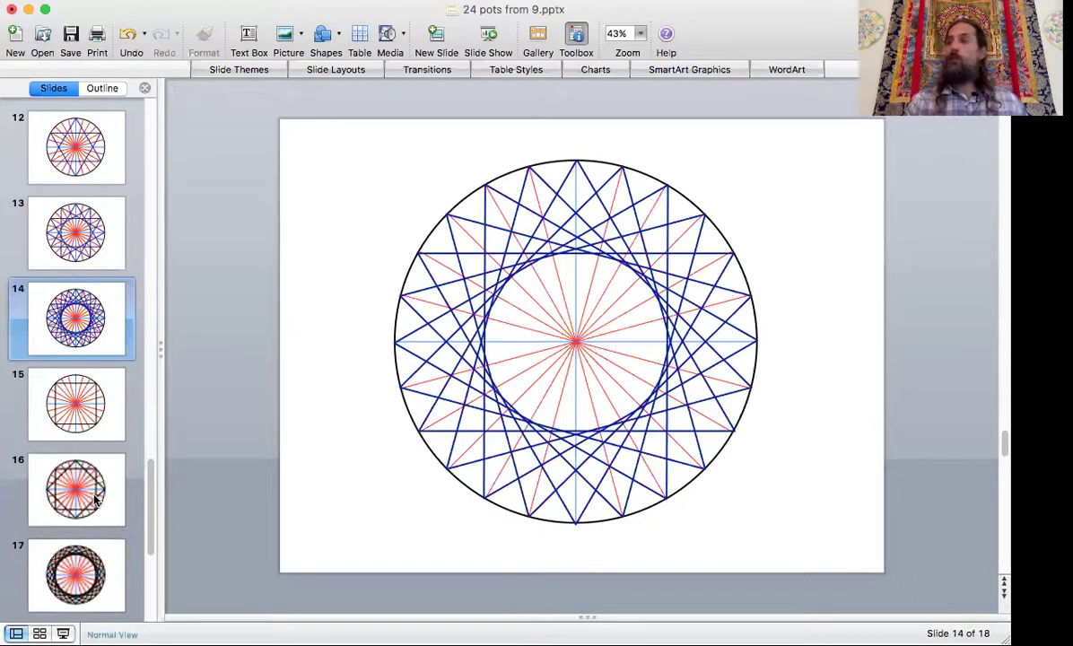
{"action": "scroll", "coordinate": [96, 500], "scroll_direction": "down", "scroll_amount": 1}
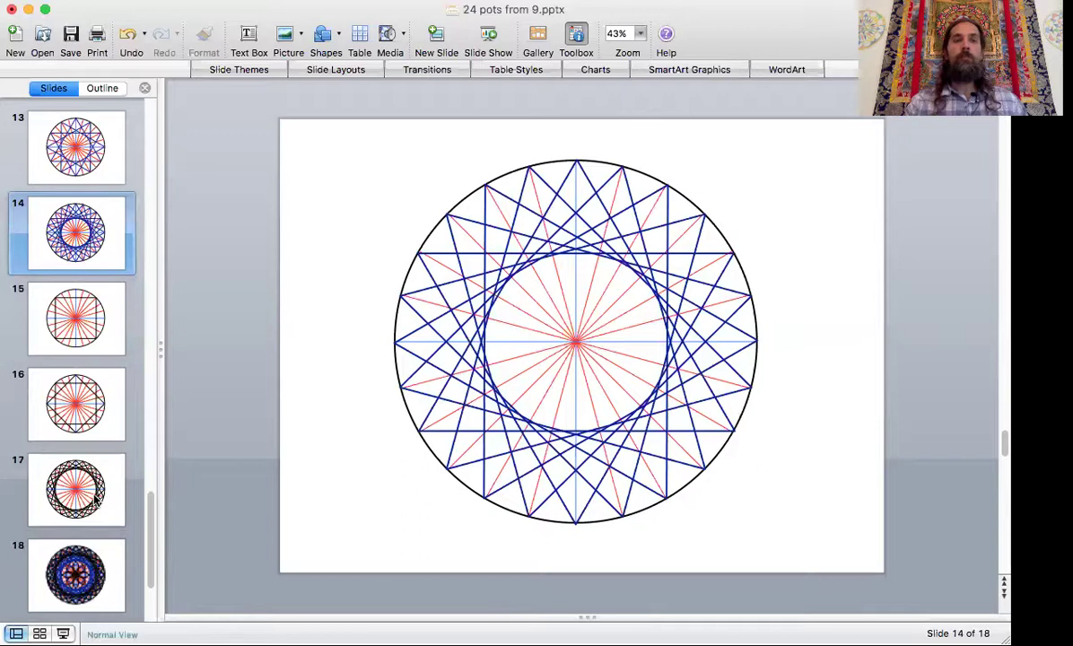
View slide 15's inscribed square and slide 16's rotated square, then slide 17's black squares
{"action": "left_click", "coordinate": [88, 313]}
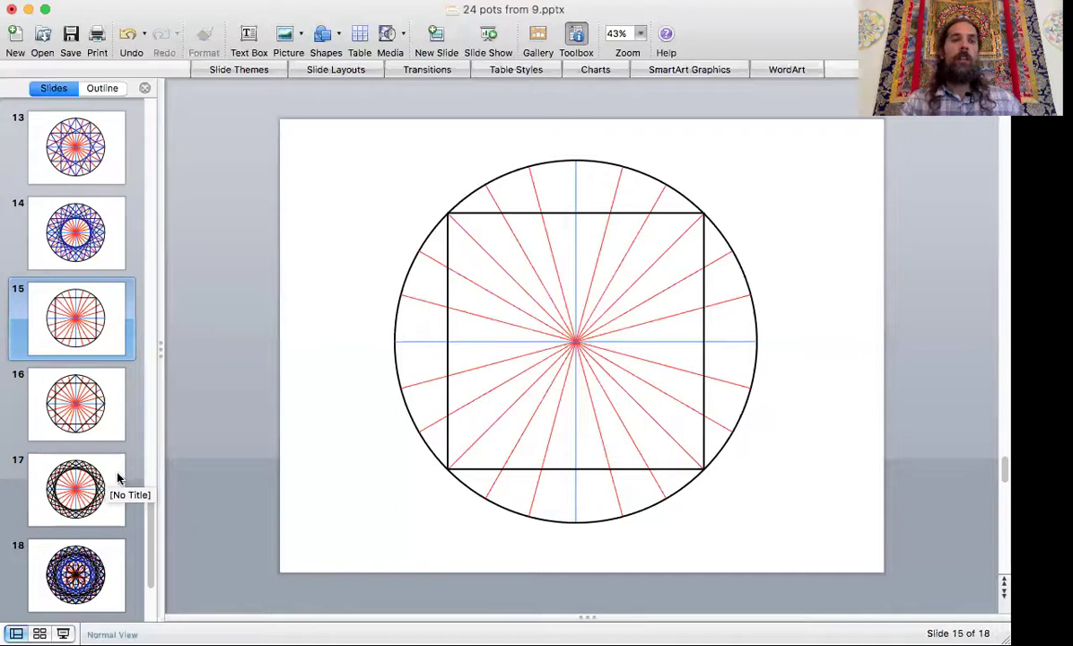
{"action": "left_click", "coordinate": [98, 391]}
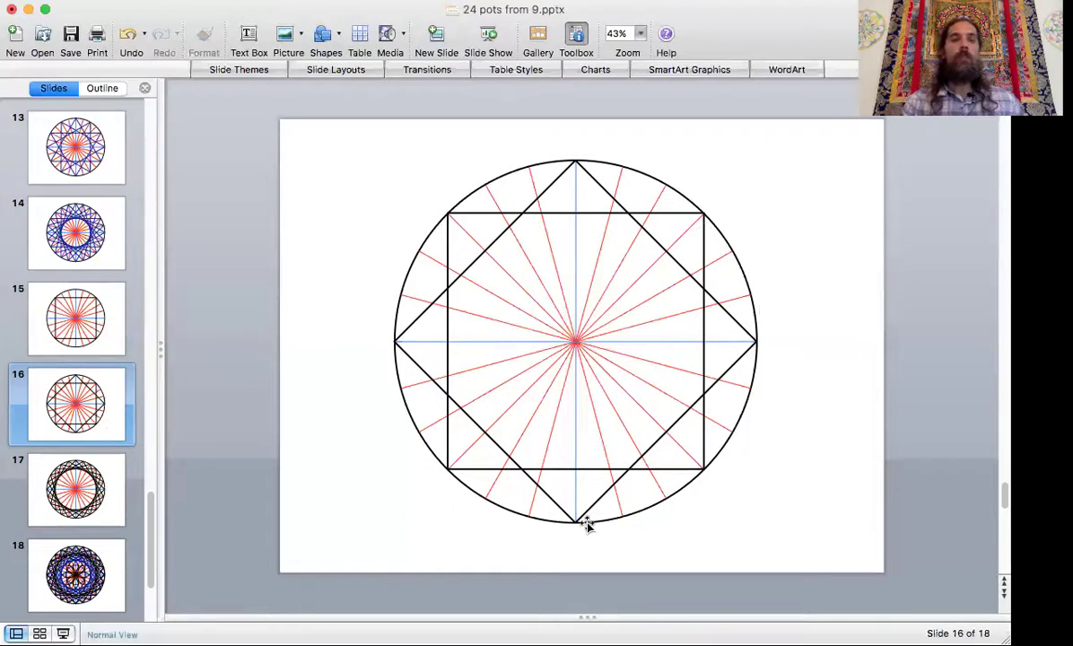
{"action": "key", "text": "Down"}
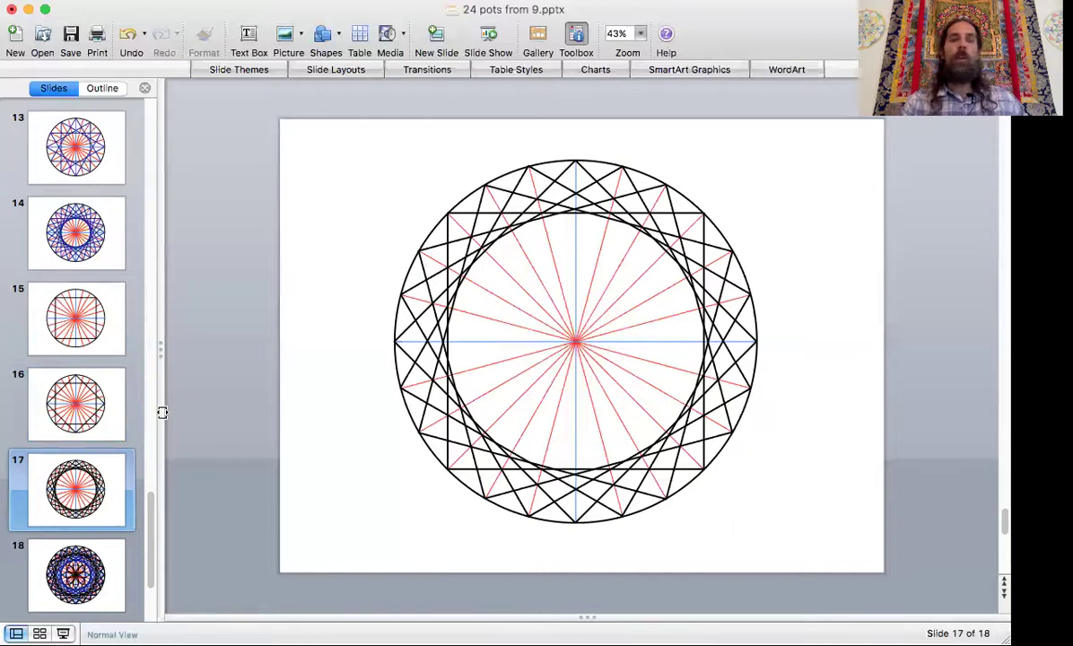
Go to slide 18, the final design layering blue stars and black squares around the dotted 24-point circle
{"action": "left_click", "coordinate": [75, 578]}
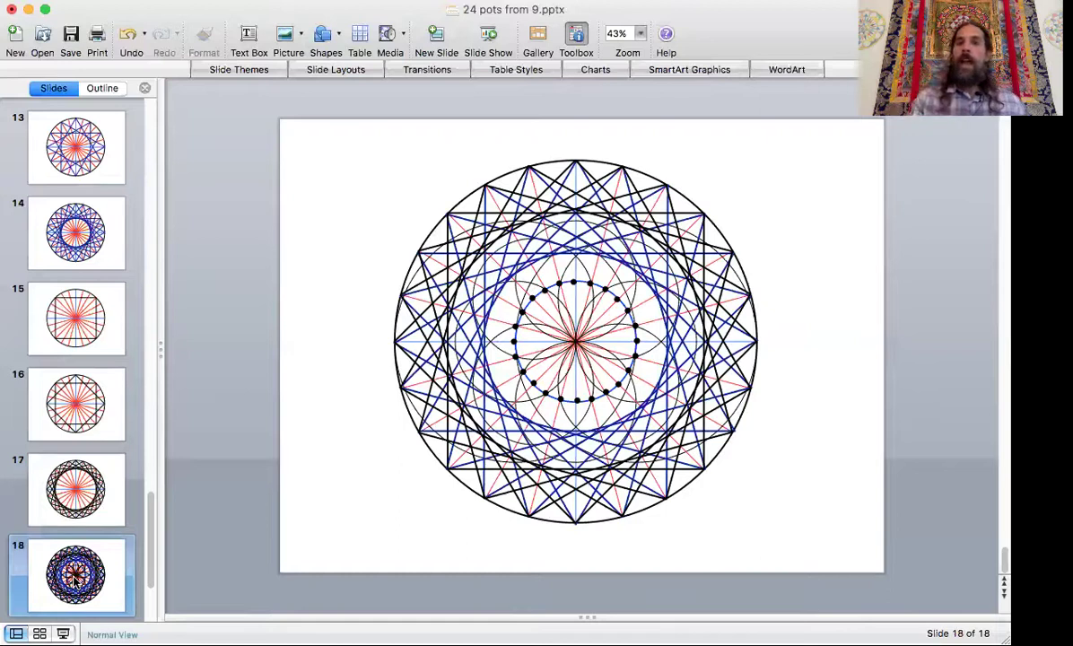